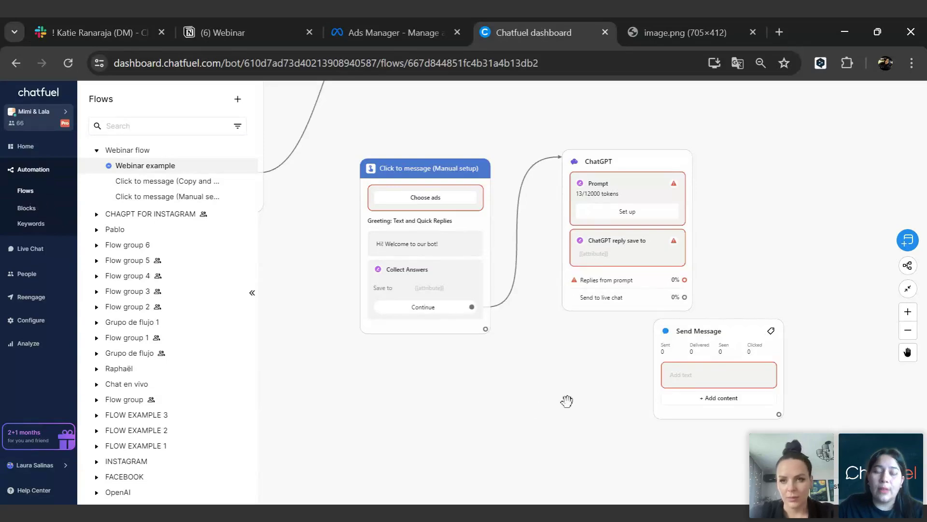
Pan the Webinar example flow canvas toward empty space
{"action": "left_click_drag", "start_coordinate": [566, 401], "coordinate": [567, 354]}
Add a Comments Autoreply entry point from Entry Points > Facebook and start a link from All comments
{"action": "scroll", "coordinate": [558, 349], "scroll_direction": "down", "scroll_amount": 2}
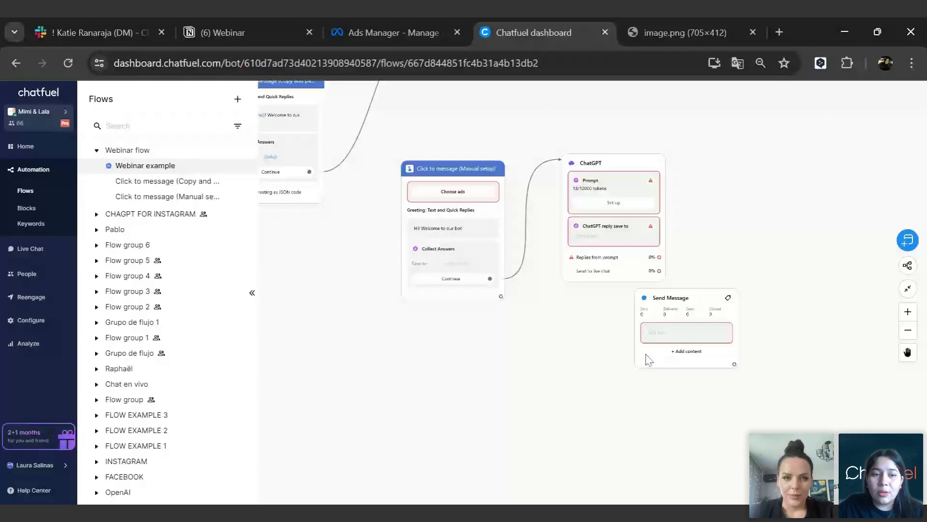
{"action": "scroll", "coordinate": [649, 360], "scroll_direction": "left", "scroll_amount": 2}
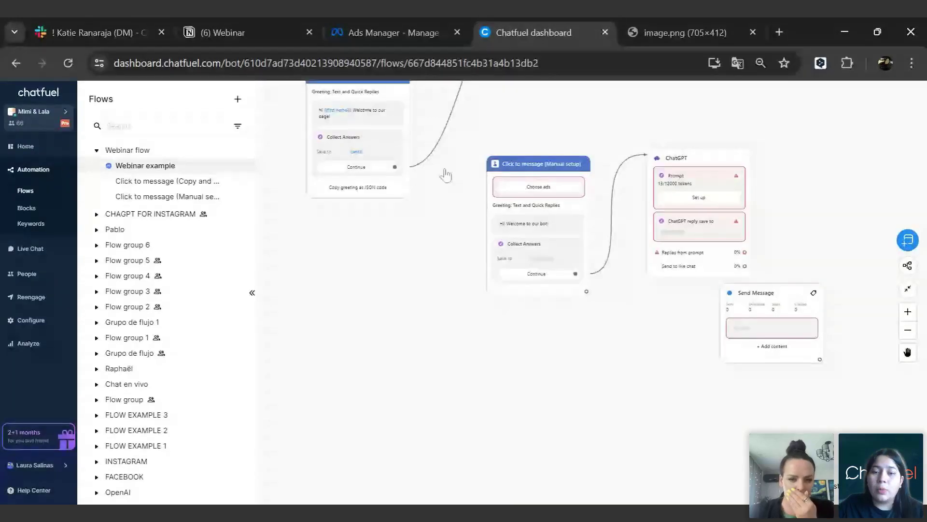
{"action": "scroll", "coordinate": [609, 157], "scroll_direction": "down", "scroll_amount": 5}
{"action": "scroll", "coordinate": [610, 159], "scroll_direction": "down", "scroll_amount": 2}
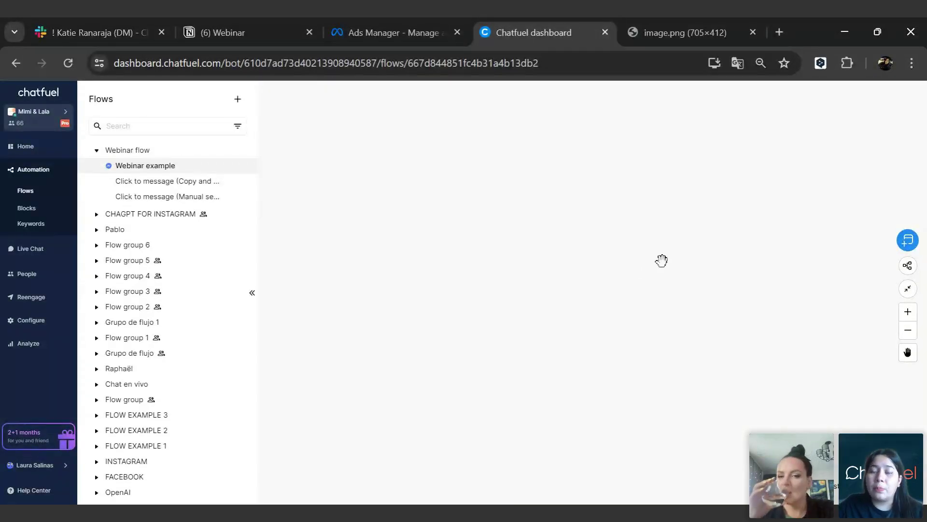
{"action": "left_click", "coordinate": [917, 243]}
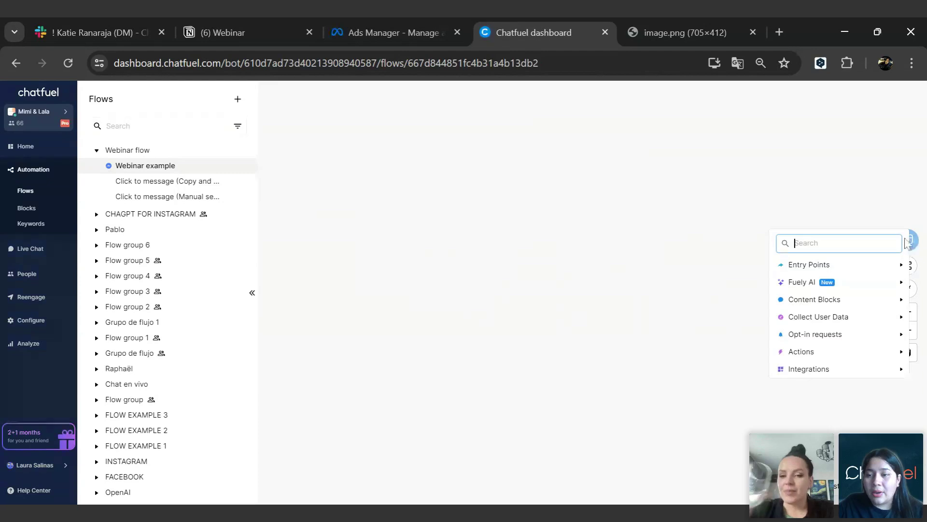
{"action": "mouse_move", "coordinate": [835, 270]}
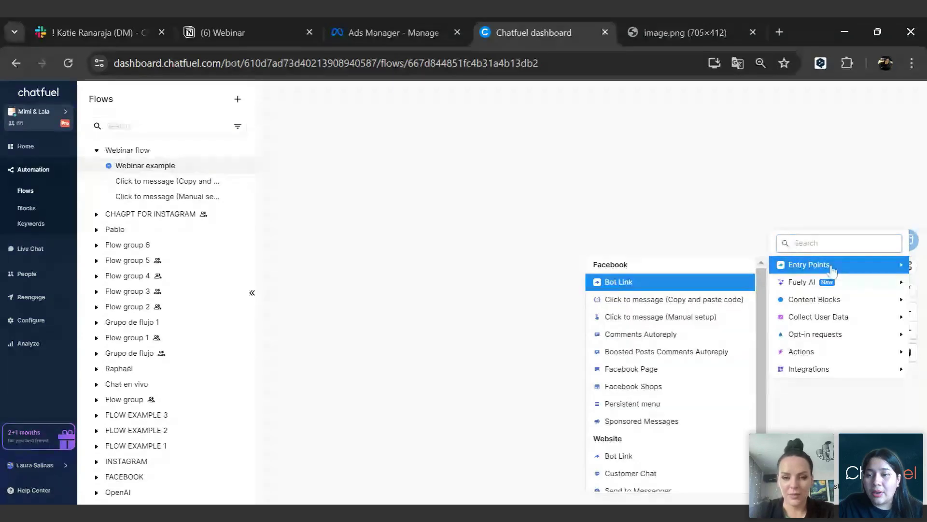
{"action": "mouse_move", "coordinate": [669, 284]}
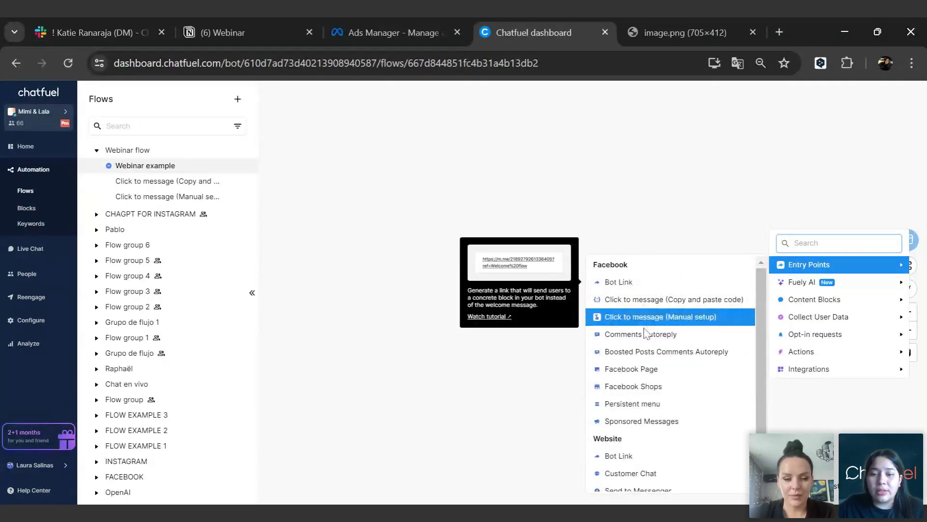
{"action": "mouse_move", "coordinate": [645, 338]}
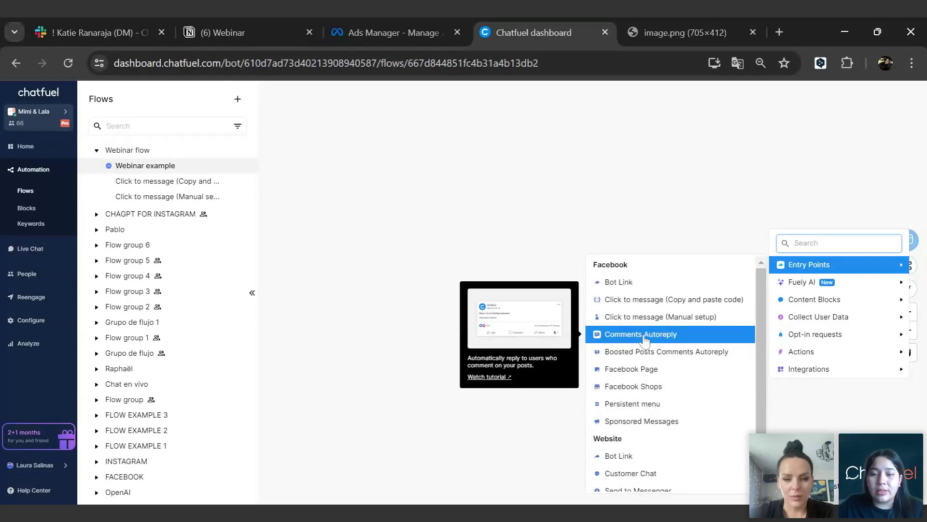
{"action": "left_click", "coordinate": [646, 335]}
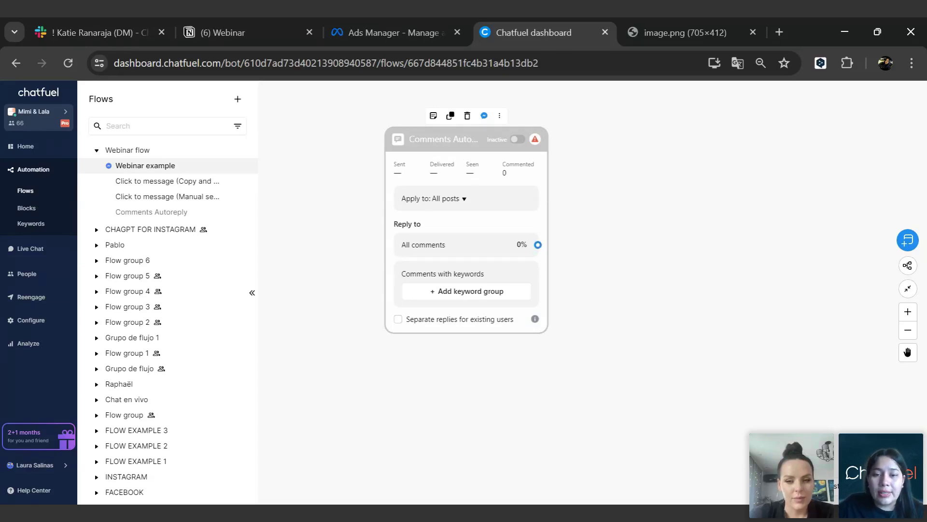
{"action": "left_click_drag", "start_coordinate": [537, 245], "coordinate": [627, 153]}
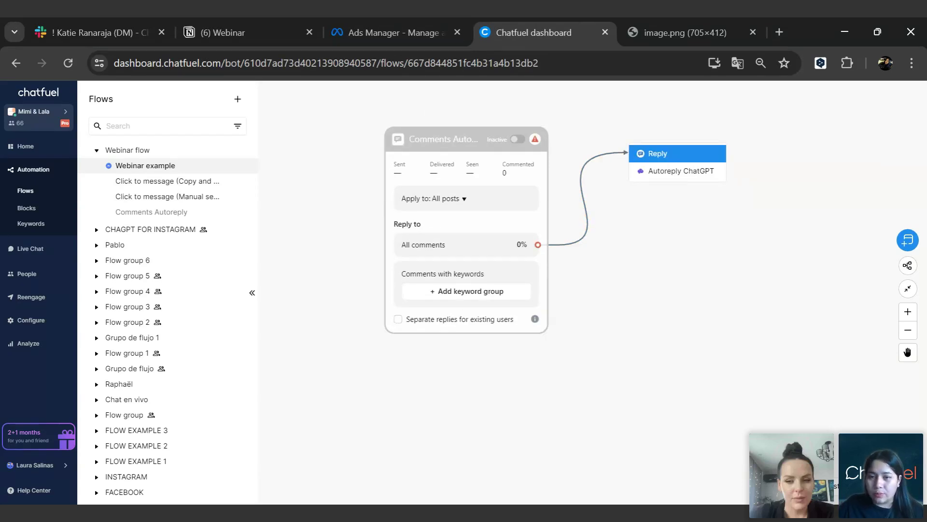
Create a Reply block from All comments with public and private replies switched on
{"action": "left_click", "coordinate": [631, 155]}
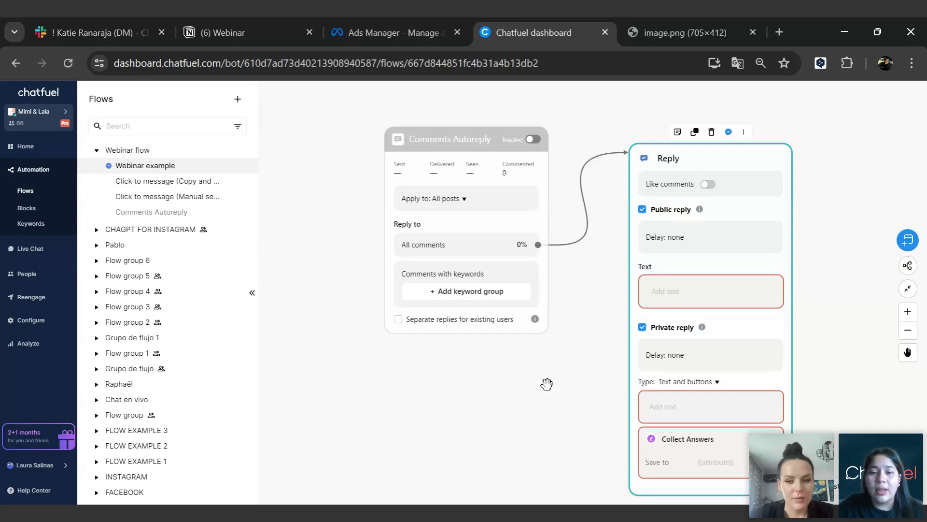
{"action": "scroll", "coordinate": [598, 334], "scroll_direction": "down", "scroll_amount": 1}
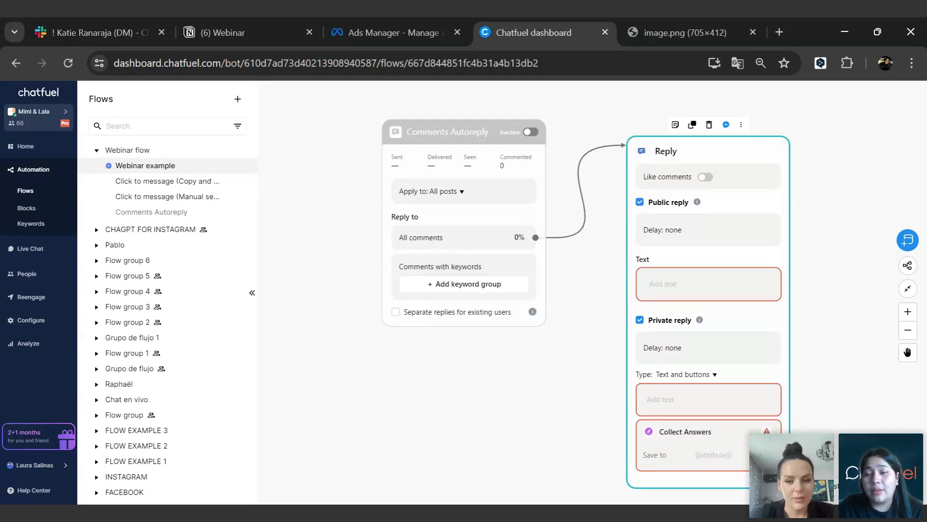
{"action": "left_click", "coordinate": [546, 381]}
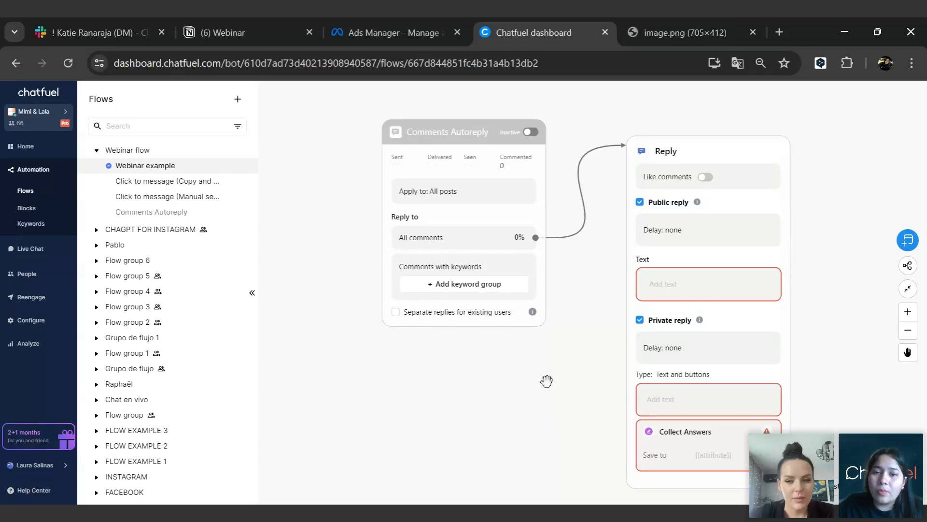
{"action": "left_click", "coordinate": [703, 231]}
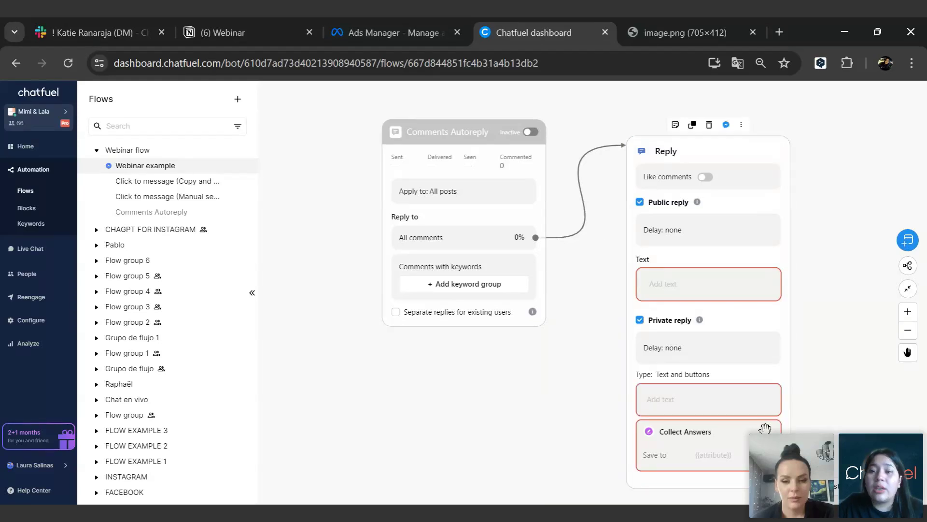
{"action": "left_click", "coordinate": [571, 237]}
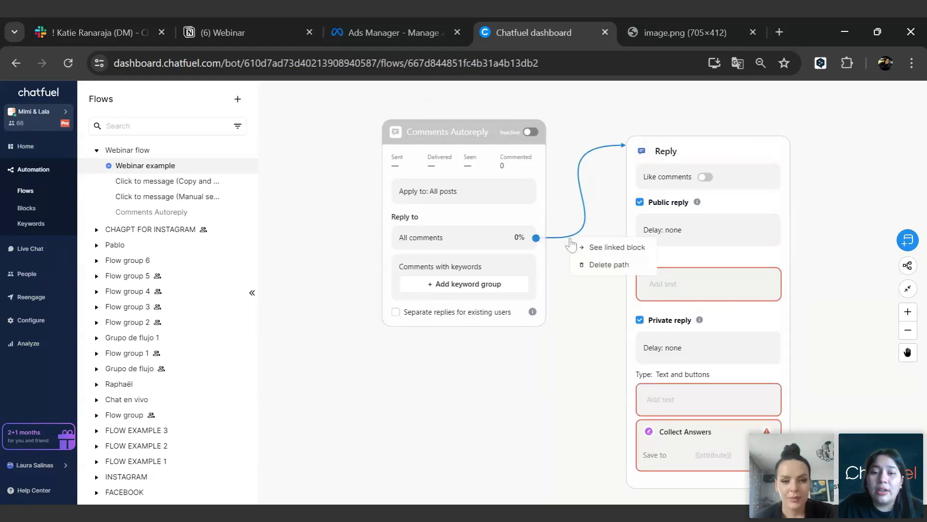
Delete the All comments path and its Reply block, then draw a fresh link from All comments
{"action": "left_click", "coordinate": [590, 264]}
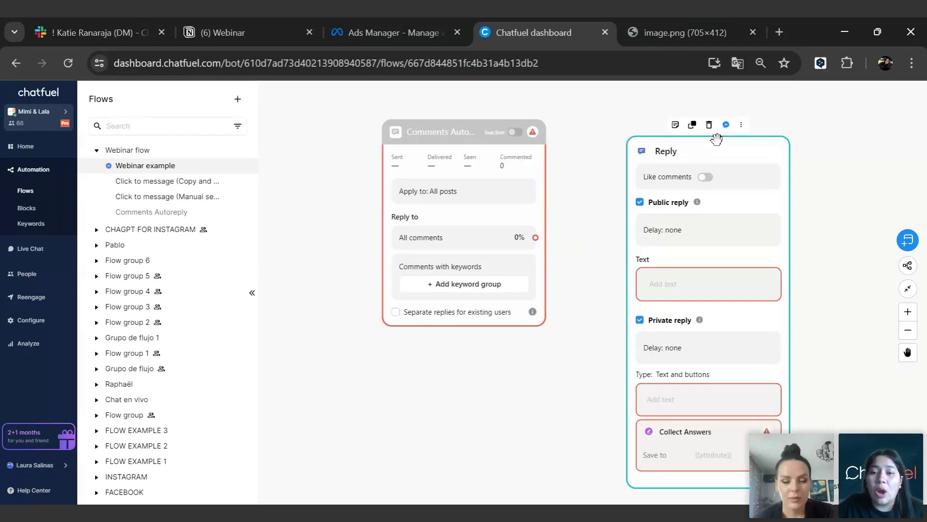
{"action": "left_click", "coordinate": [710, 125]}
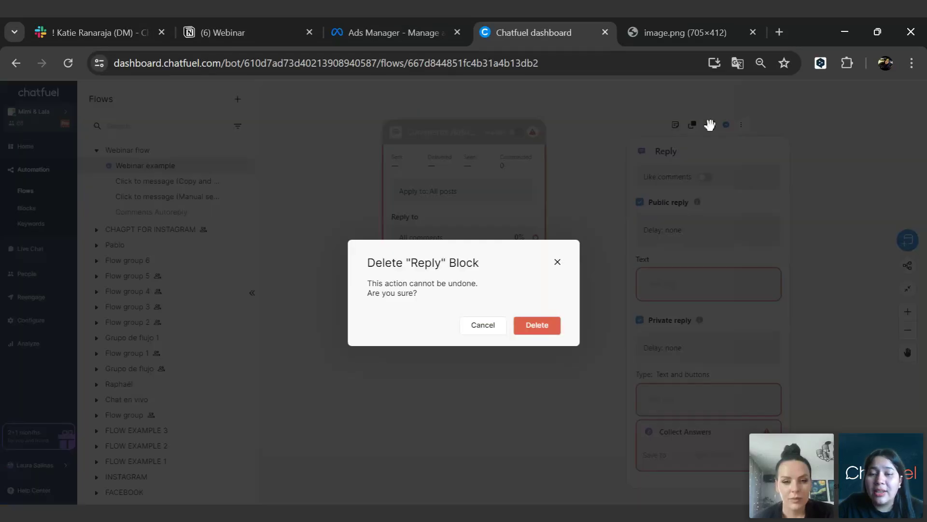
{"action": "left_click", "coordinate": [542, 326]}
{"action": "left_click_drag", "start_coordinate": [536, 237], "coordinate": [654, 198]}
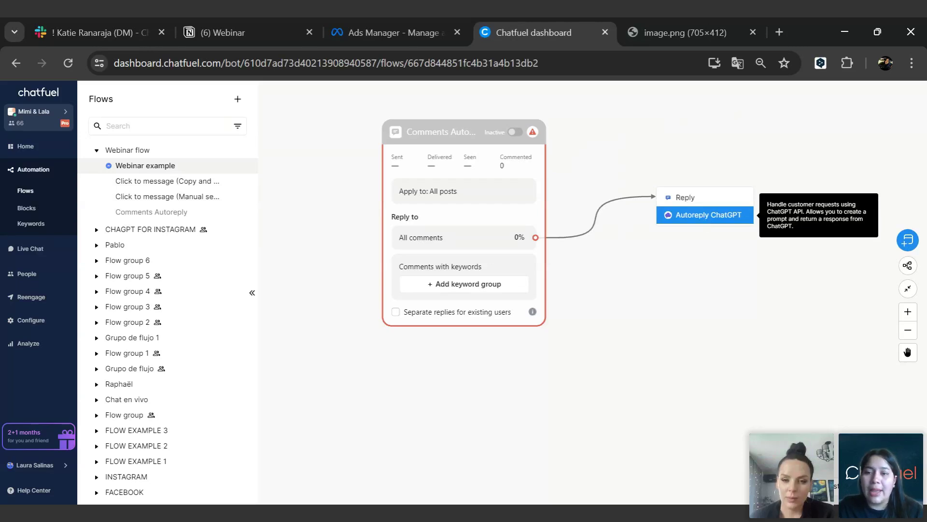
Attach a new Reply block to All comments and set Apply to to Specific posts
{"action": "left_click", "coordinate": [695, 198]}
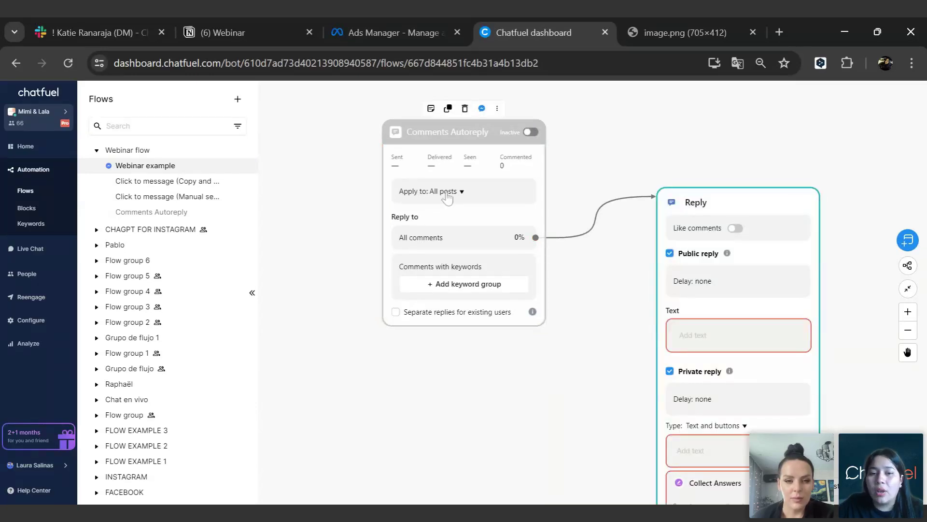
{"action": "left_click", "coordinate": [447, 195]}
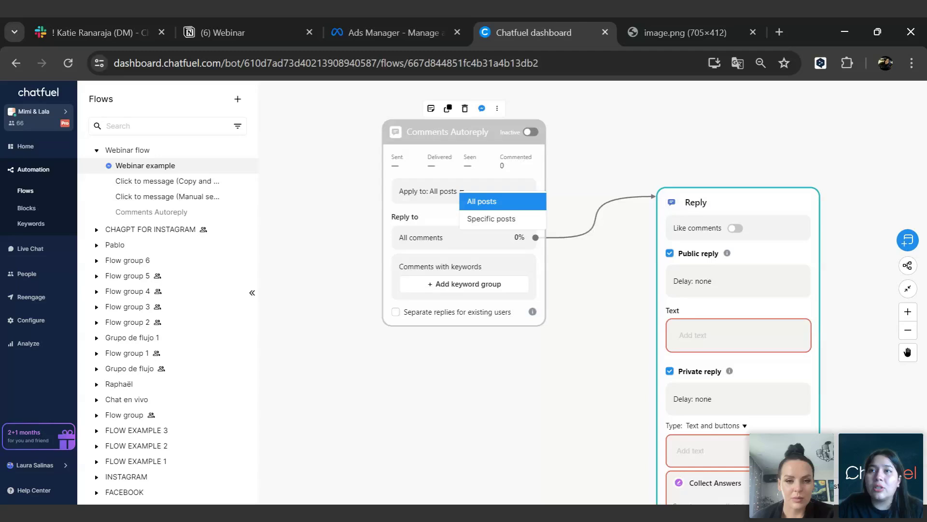
{"action": "left_click", "coordinate": [500, 222]}
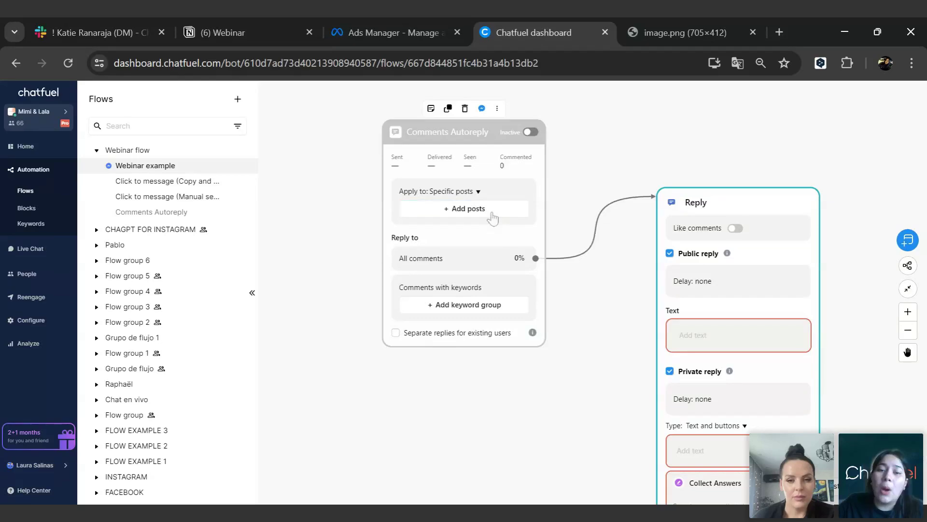
{"action": "left_click", "coordinate": [490, 213]}
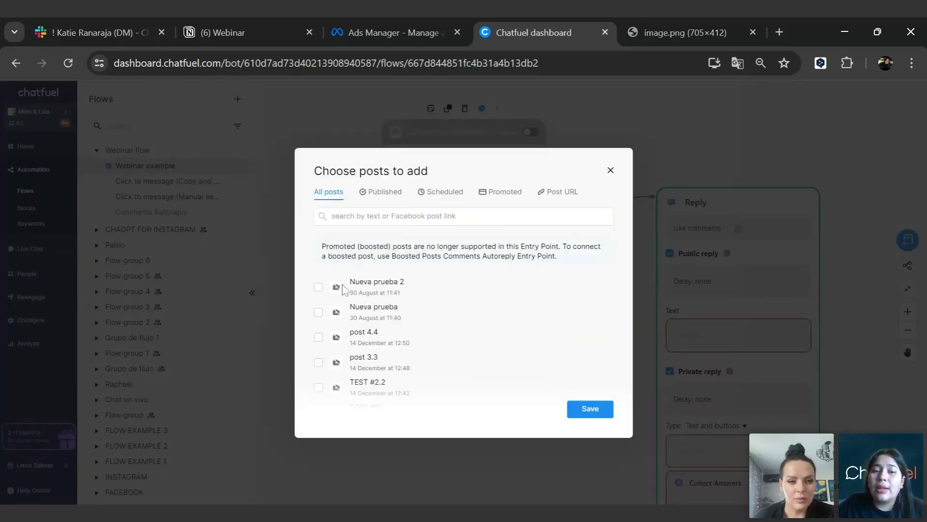
{"action": "scroll", "coordinate": [404, 296], "scroll_direction": "down", "scroll_amount": 10}
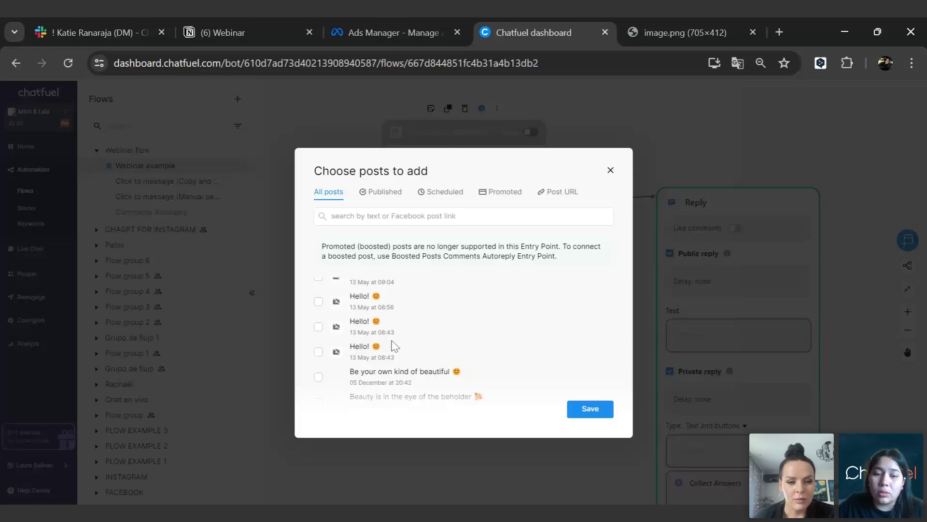
{"action": "scroll", "coordinate": [395, 346], "scroll_direction": "down", "scroll_amount": 3}
{"action": "scroll", "coordinate": [387, 338], "scroll_direction": "up", "scroll_amount": 10}
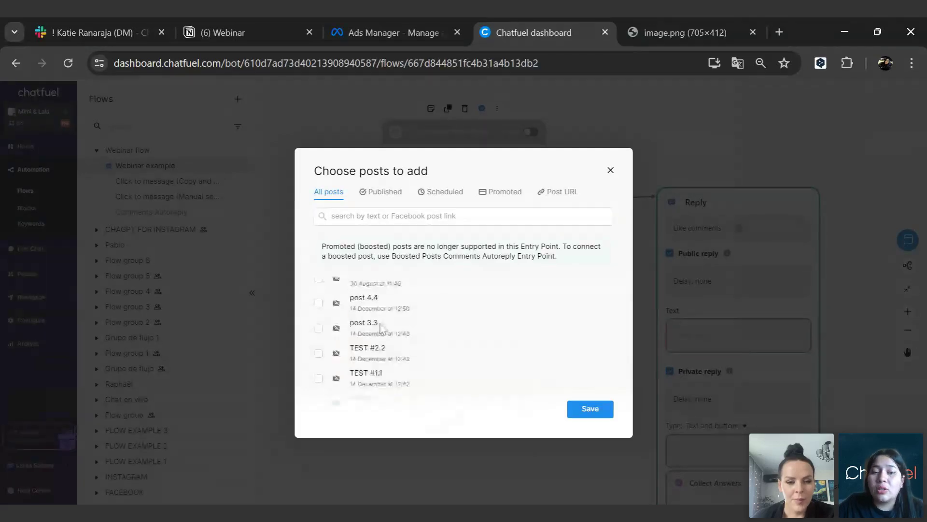
{"action": "scroll", "coordinate": [380, 327], "scroll_direction": "up", "scroll_amount": 2}
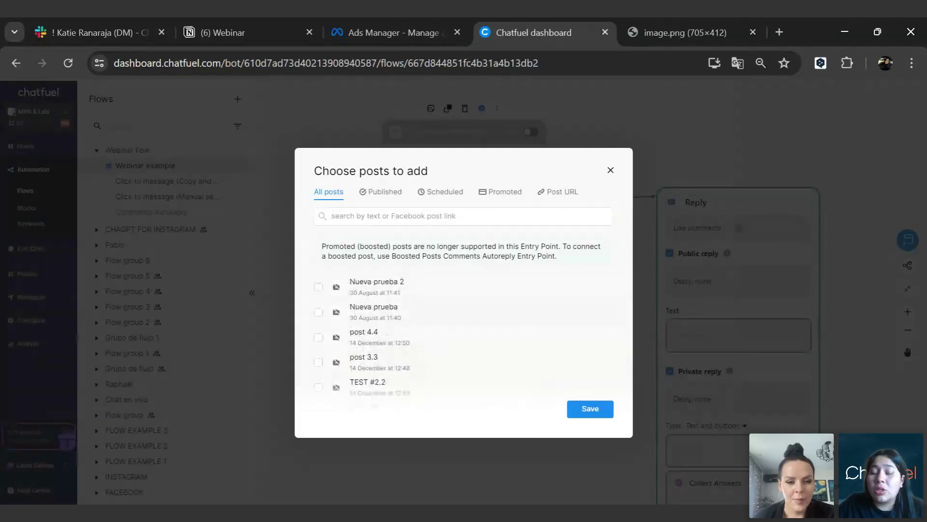
{"action": "left_click", "coordinate": [611, 171]}
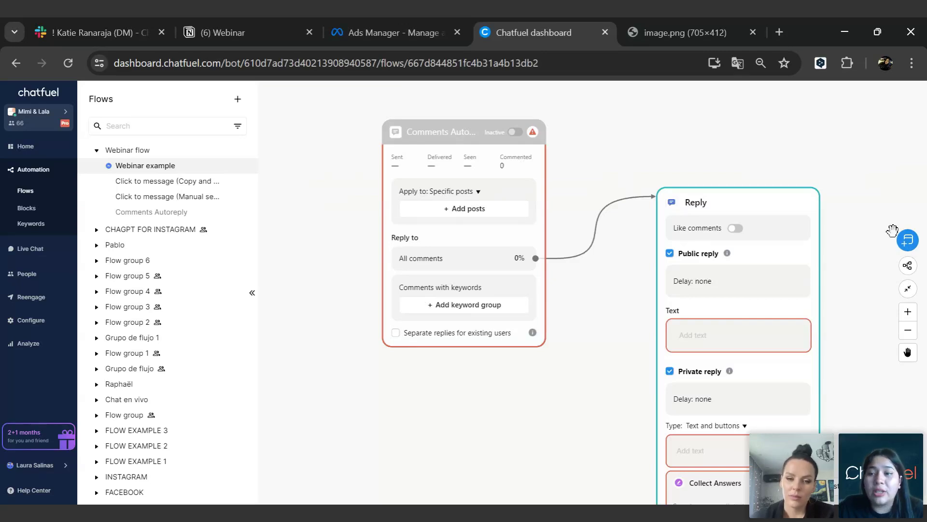
{"action": "left_click", "coordinate": [908, 240]}
Close the block-type menu and add a new Similar to keyword group under Comments
{"action": "mouse_move", "coordinate": [817, 264]}
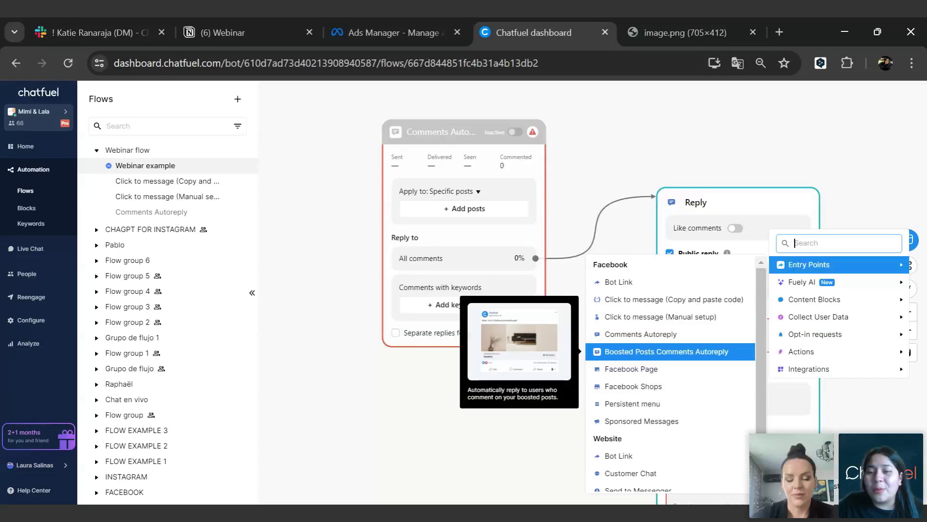
{"action": "left_click", "coordinate": [524, 167]}
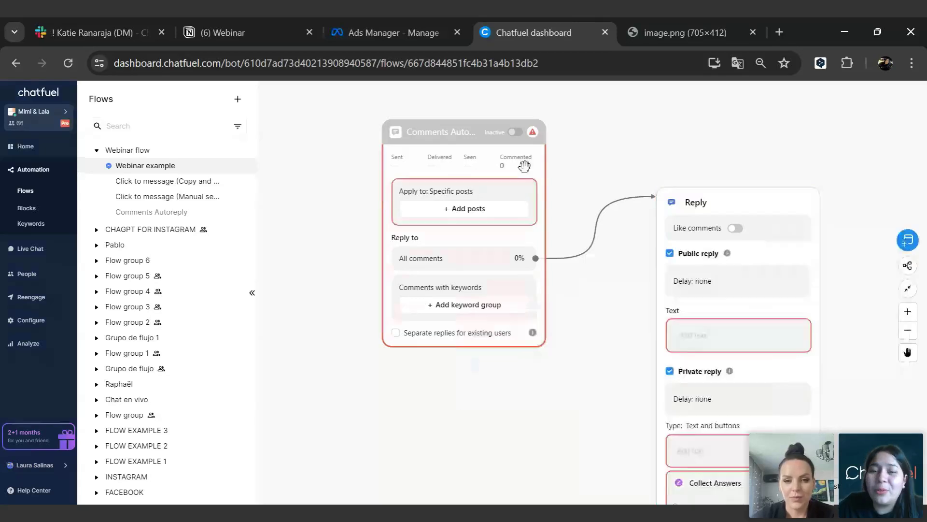
{"action": "mouse_move", "coordinate": [474, 145]}
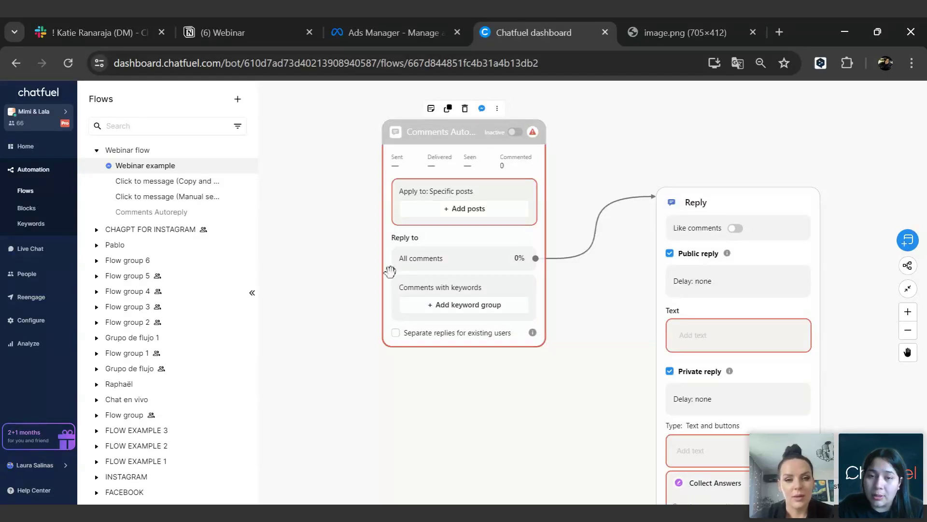
{"action": "scroll", "coordinate": [557, 385], "scroll_direction": "down", "scroll_amount": 1}
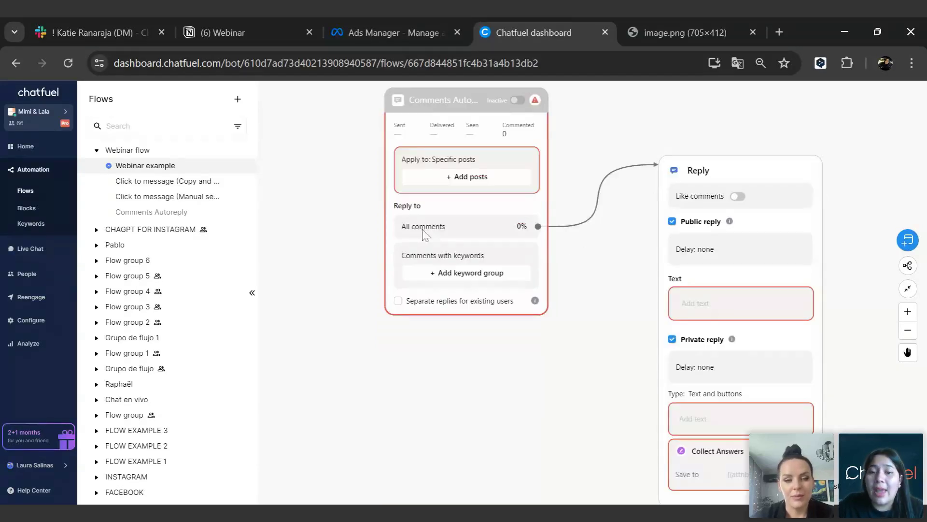
{"action": "left_click", "coordinate": [435, 273]}
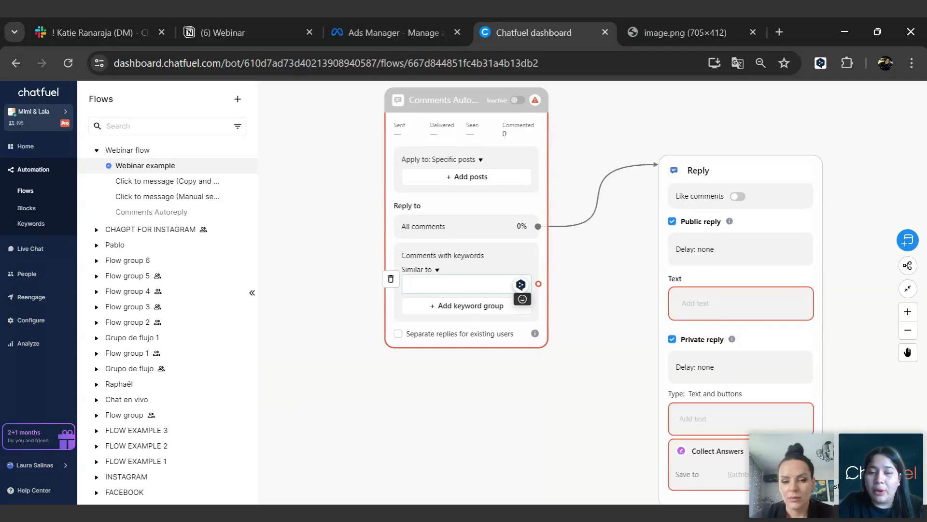
Enter the keywords price, cost, info and information in the first keyword group
{"action": "type", "text": "price"}
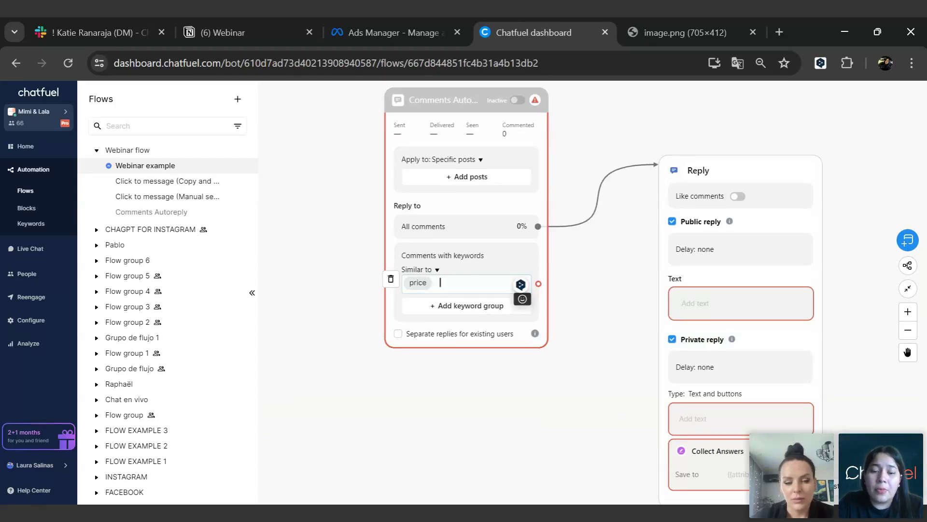
{"action": "type", "text": "cost"}
{"action": "key", "text": "Return"}
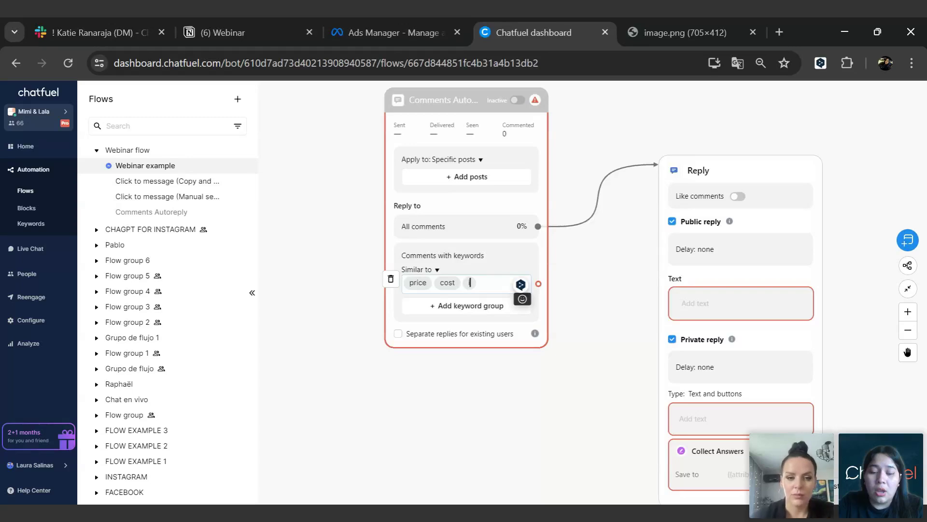
{"action": "type", "text": "infof"}
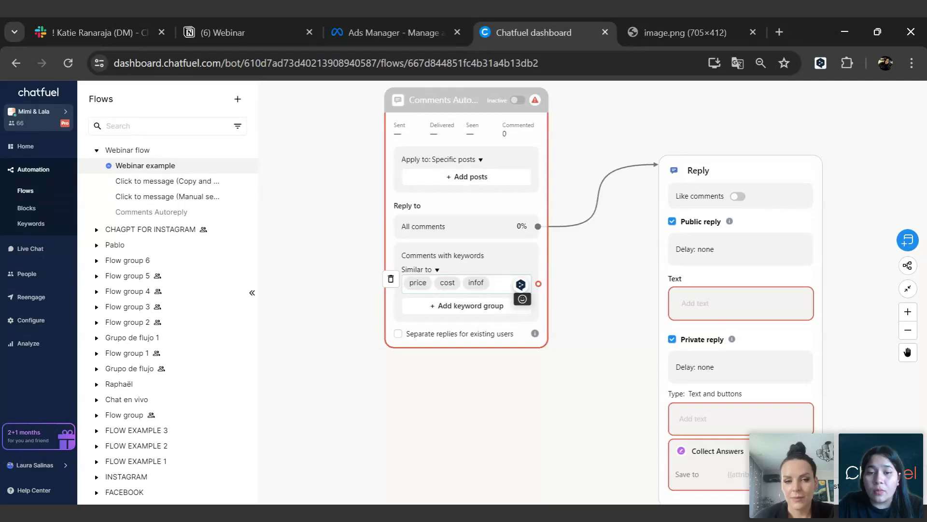
{"action": "key", "text": "BackSpace"}
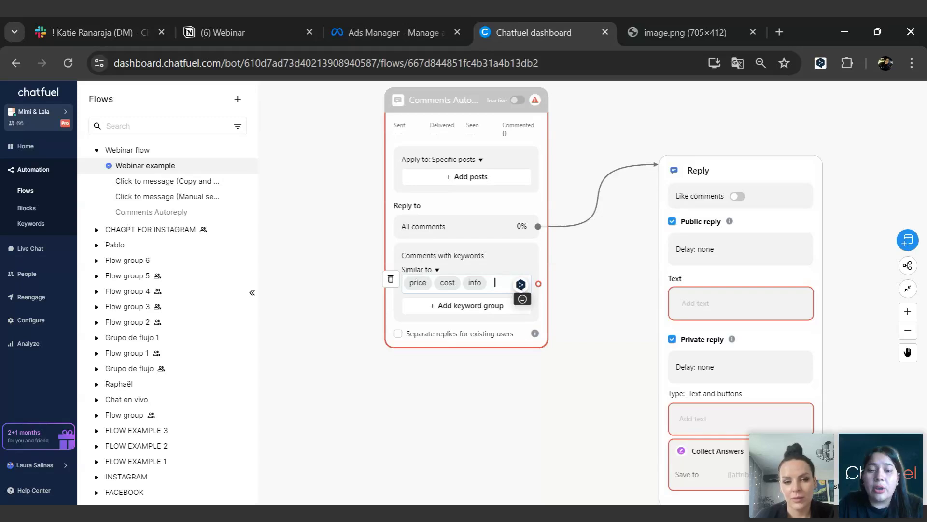
{"action": "type", "text": "information"}
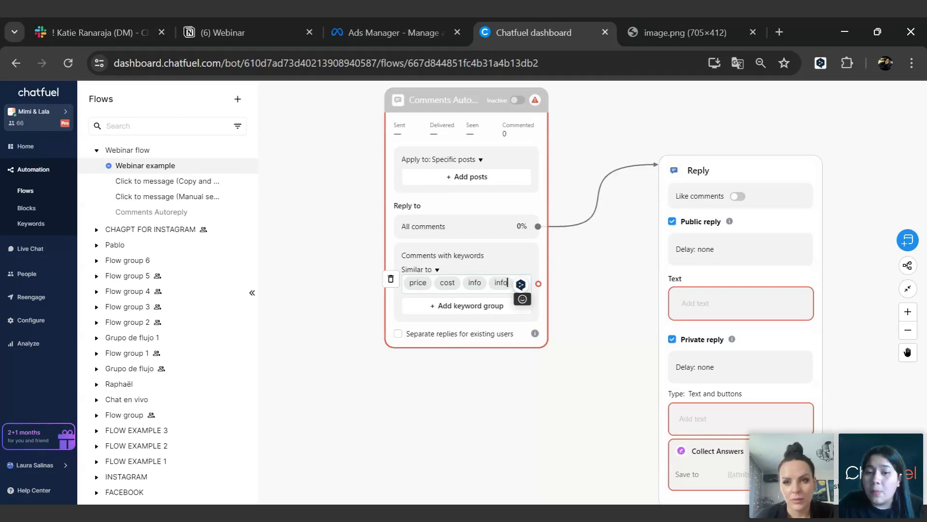
Add a smiley emoji keyword to the first group and start a second keyword group
{"action": "left_click", "coordinate": [522, 314]}
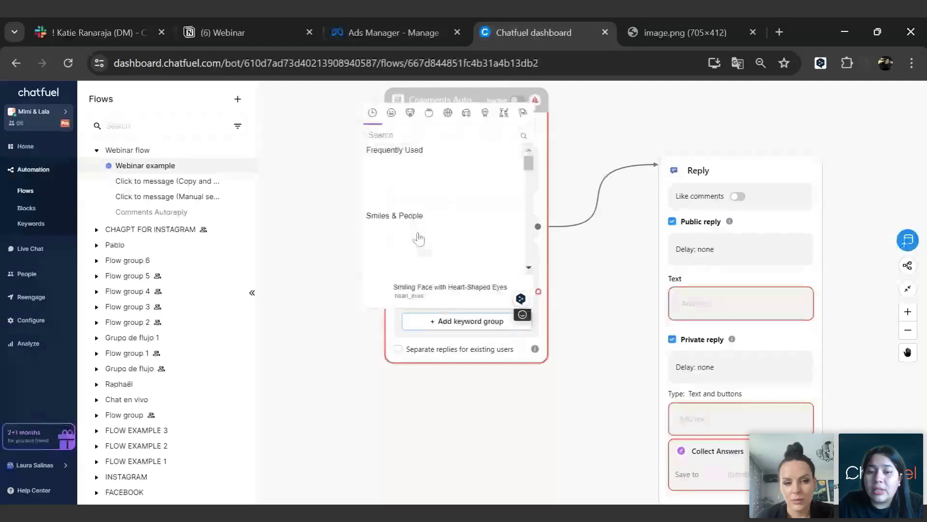
{"action": "type", "text": "d"}
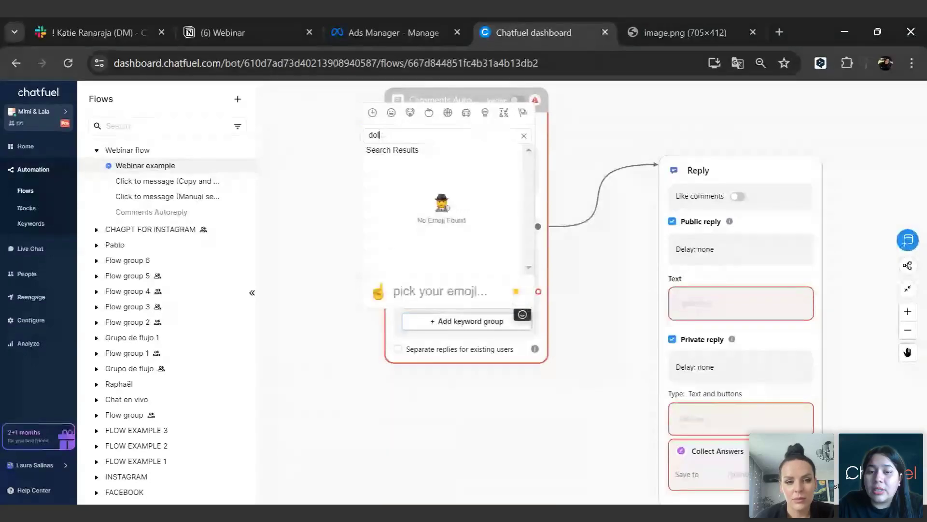
{"action": "key", "text": "BackSpace"}
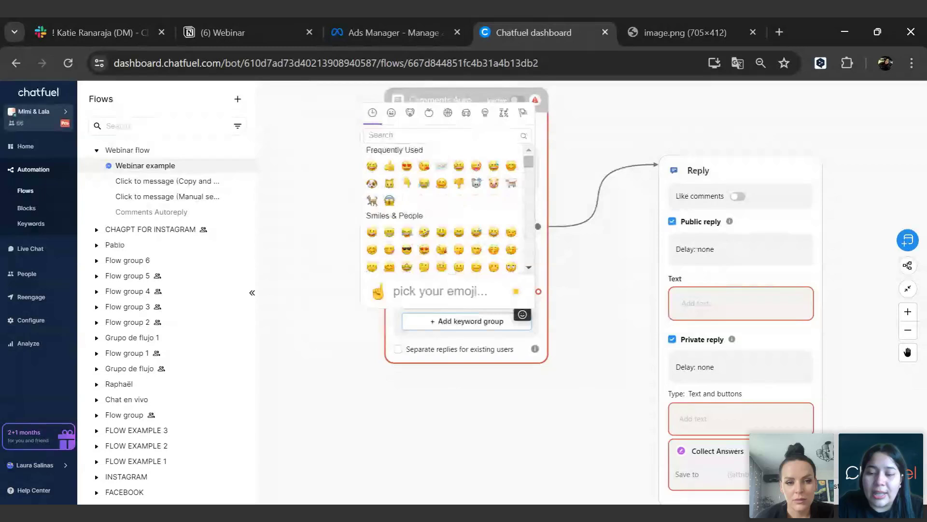
{"action": "scroll", "coordinate": [444, 237], "scroll_direction": "down", "scroll_amount": 1}
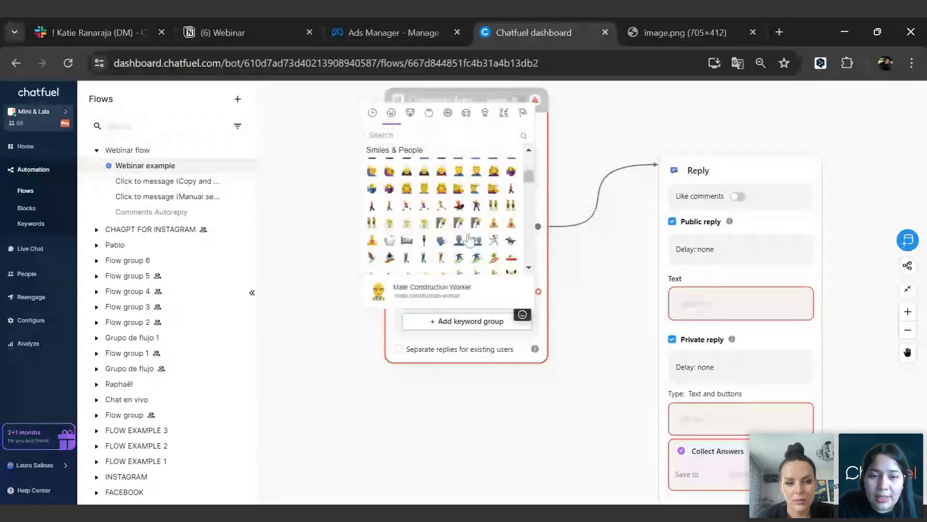
{"action": "scroll", "coordinate": [469, 240], "scroll_direction": "down", "scroll_amount": 3}
{"action": "scroll", "coordinate": [459, 242], "scroll_direction": "up", "scroll_amount": 5}
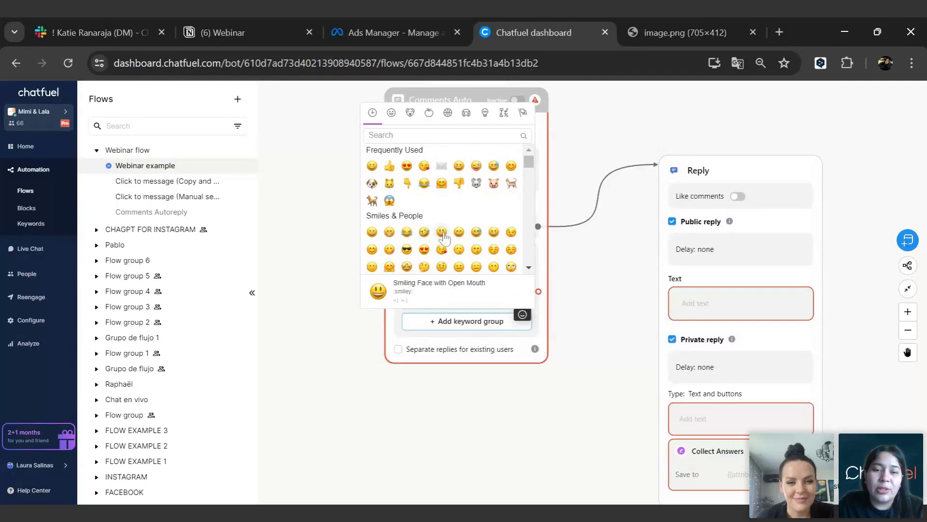
{"action": "left_click", "coordinate": [444, 237]}
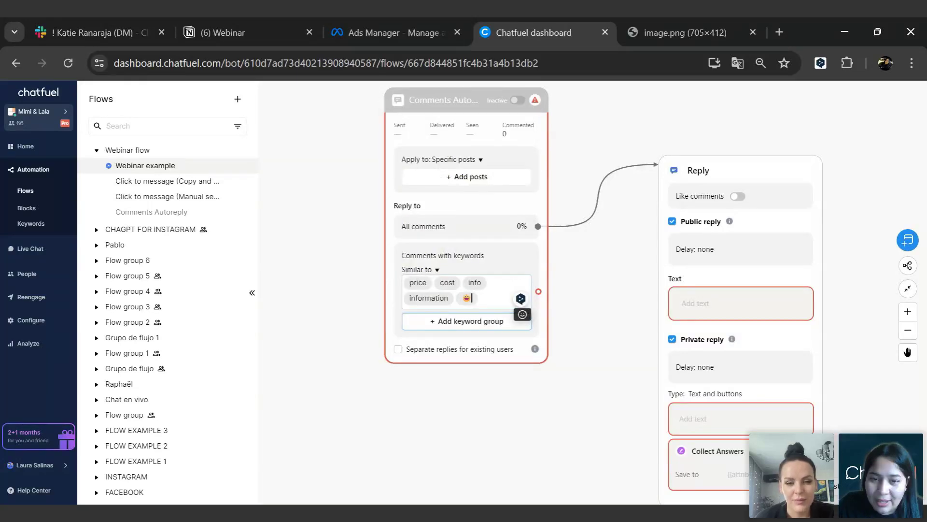
{"action": "key", "text": "Return"}
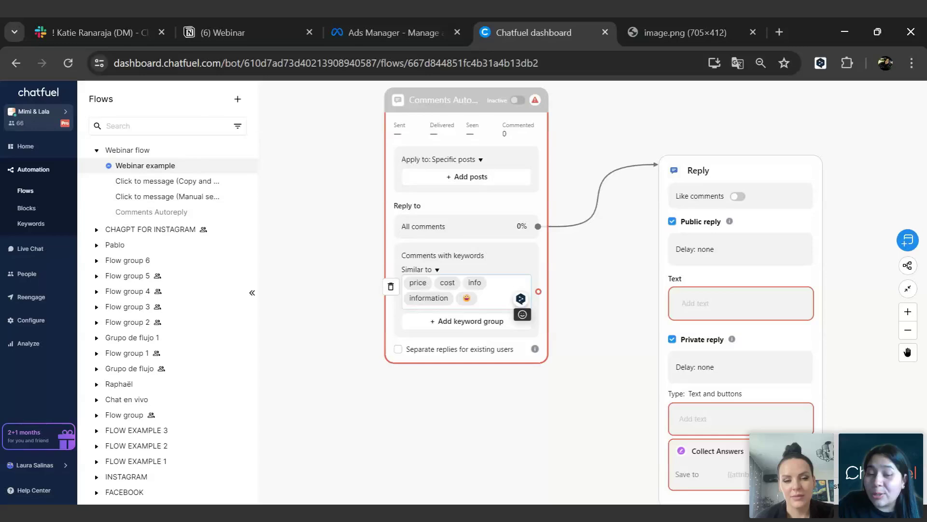
{"action": "left_click", "coordinate": [523, 316]}
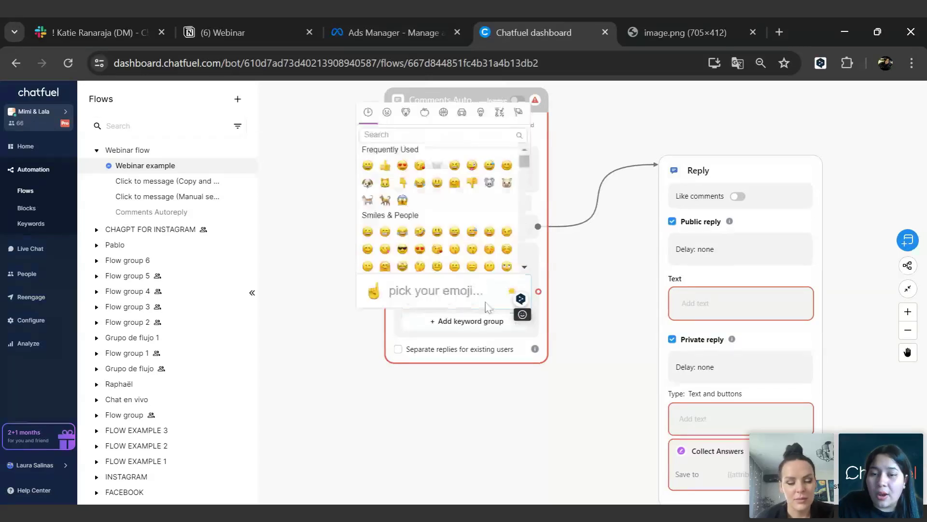
{"action": "left_click", "coordinate": [489, 307]}
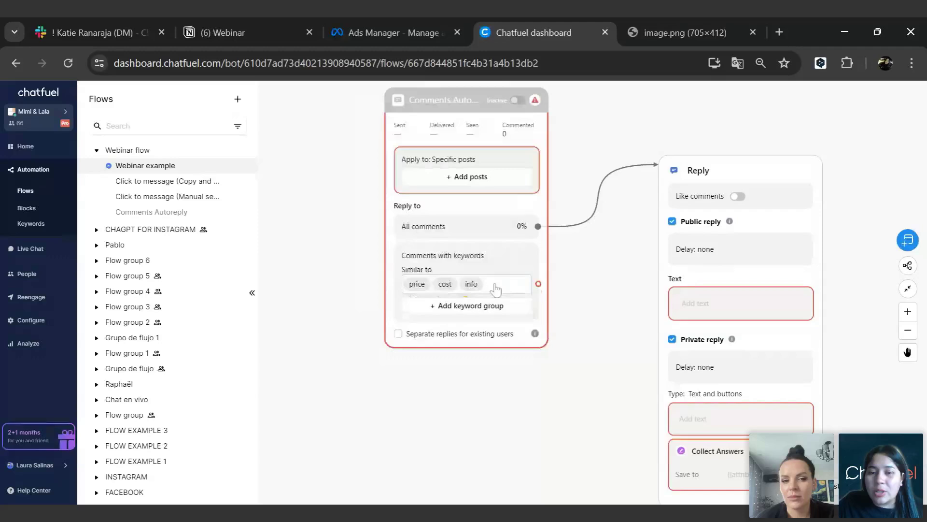
{"action": "left_click", "coordinate": [466, 304]}
Enter $ and $$ in the second keyword group and link the first group to the Reply block
{"action": "type", "text": "$ "}
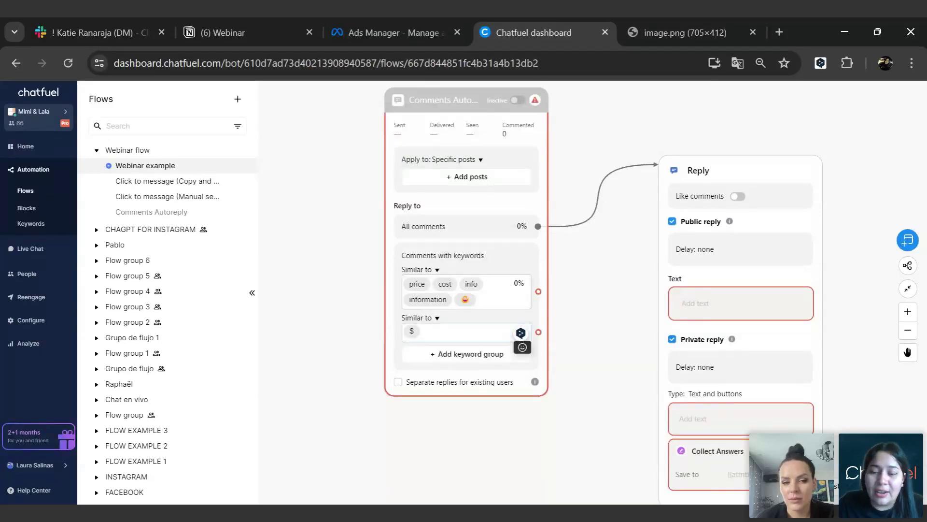
{"action": "type", "text": "$$"}
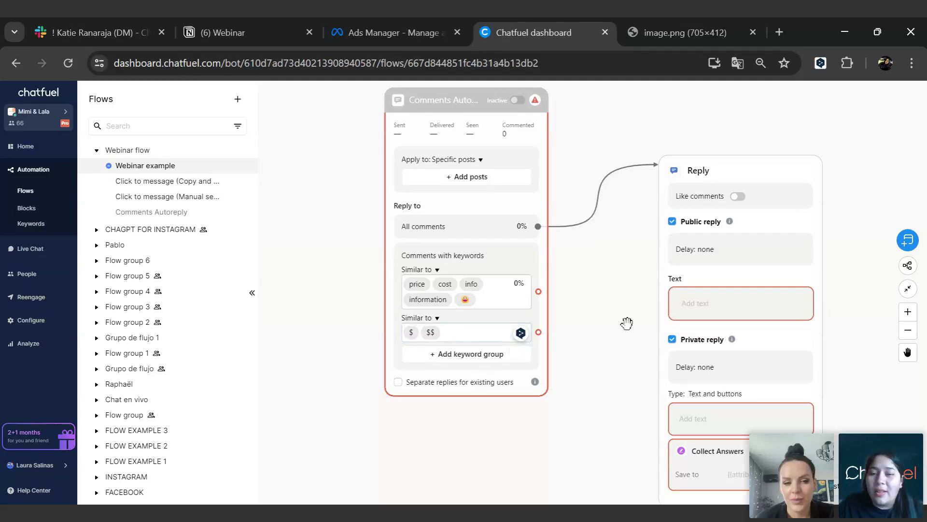
{"action": "left_click", "coordinate": [607, 318]}
{"action": "scroll", "coordinate": [607, 318], "scroll_direction": "down", "scroll_amount": 1}
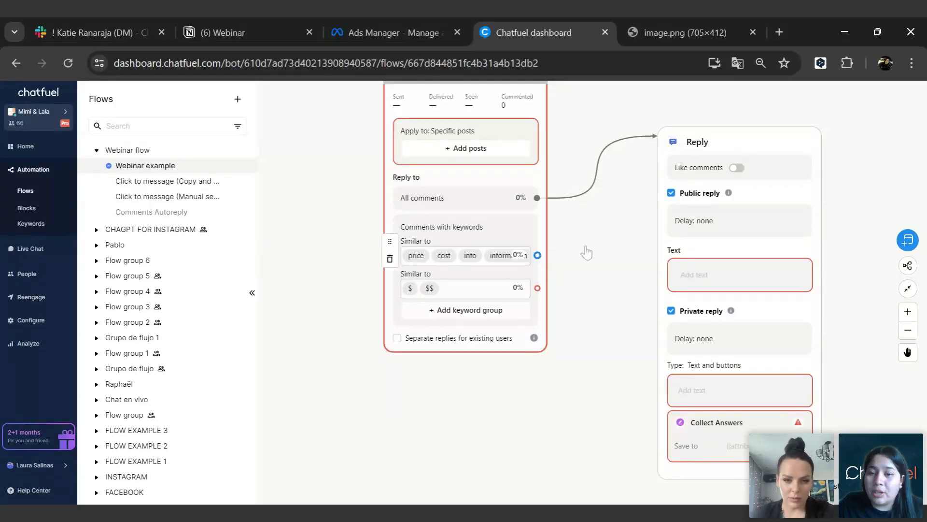
{"action": "left_click_drag", "start_coordinate": [587, 251], "coordinate": [682, 154]}
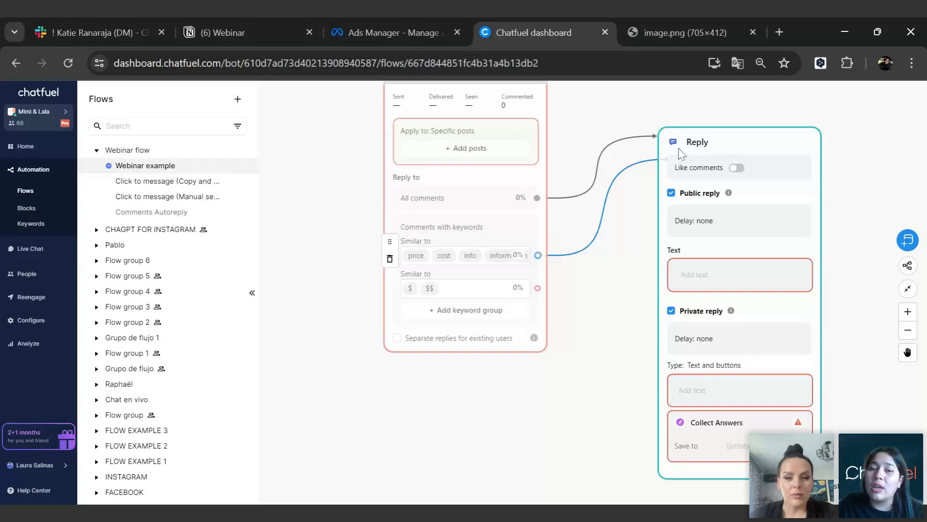
Redirect the first keyword group's link to a new Reply block of its own
{"action": "left_click_drag", "start_coordinate": [681, 154], "coordinate": [600, 211]}
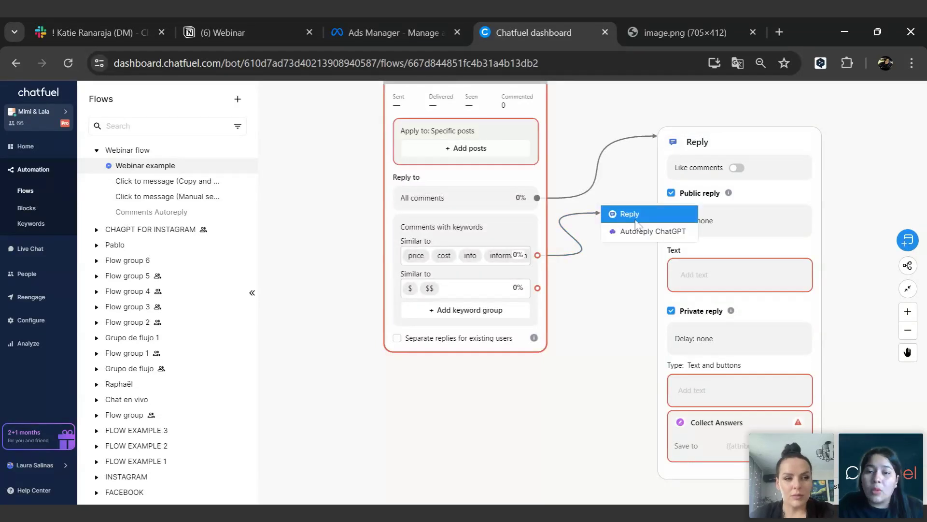
{"action": "left_click", "coordinate": [635, 220]}
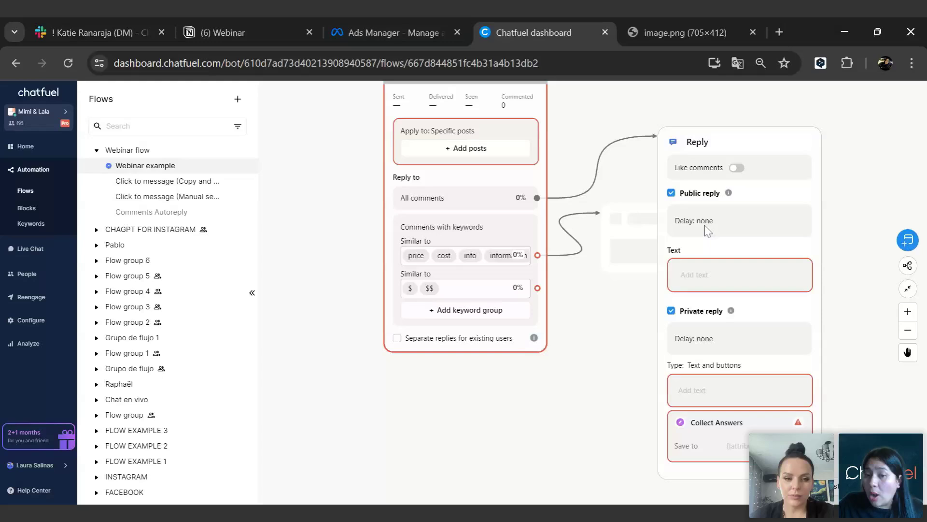
{"action": "left_click", "coordinate": [700, 194]}
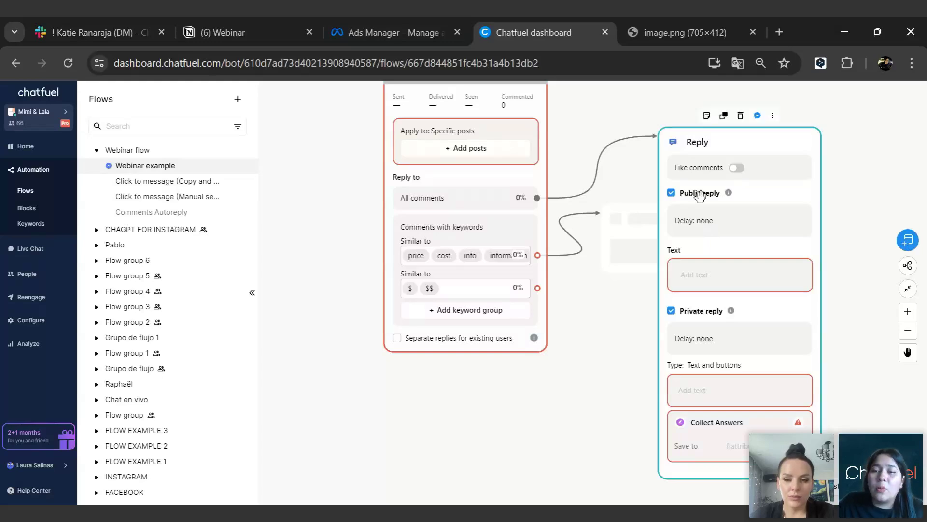
{"action": "left_click", "coordinate": [531, 367]}
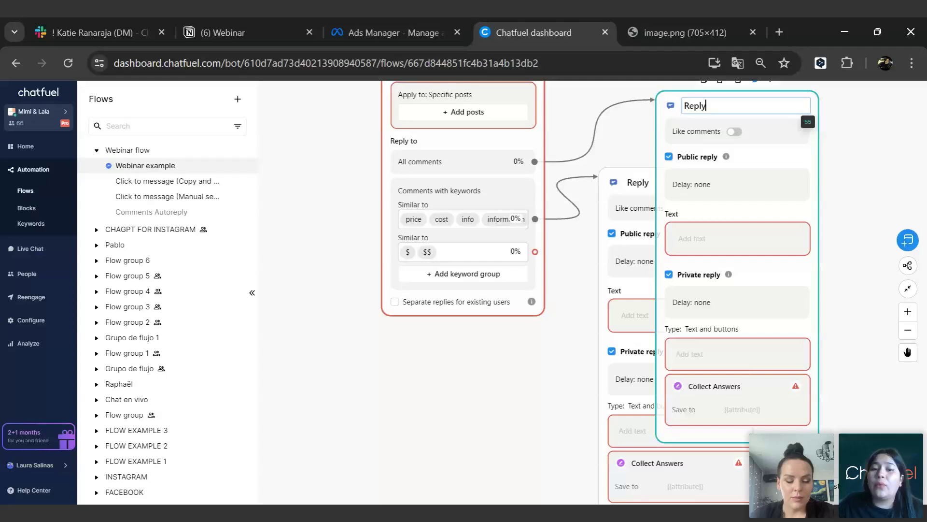
Enter 'Hi how can we help you?' as the All comments Reply block's public reply
{"action": "left_click", "coordinate": [724, 239]}
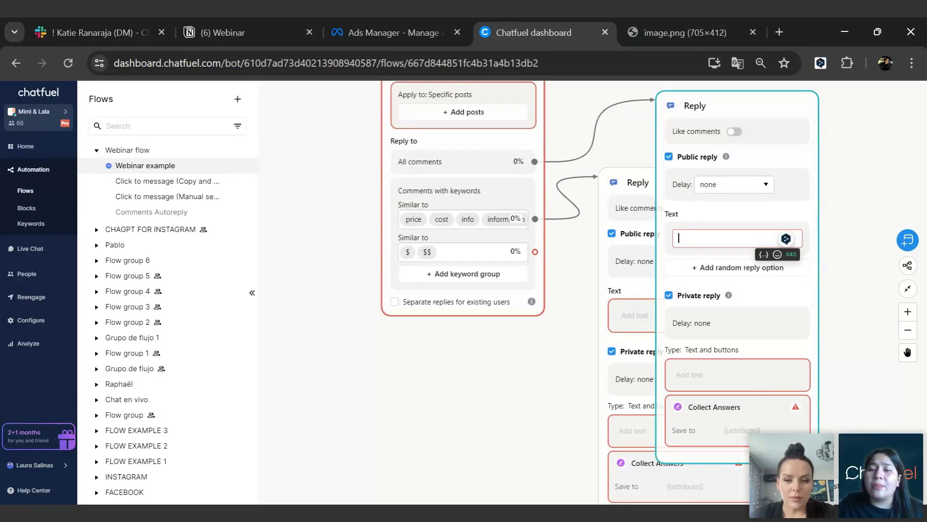
{"action": "type", "text": "Hi how can we"}
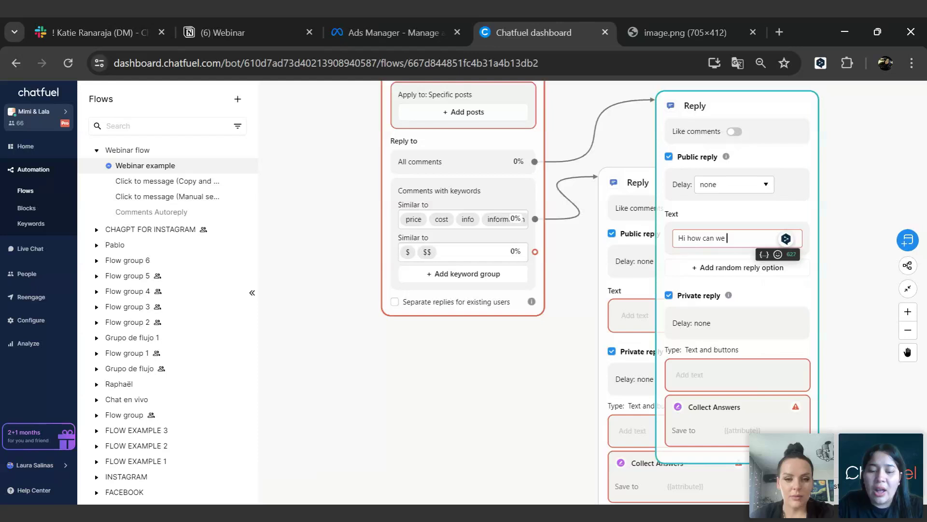
{"action": "type", "text": " help you?"}
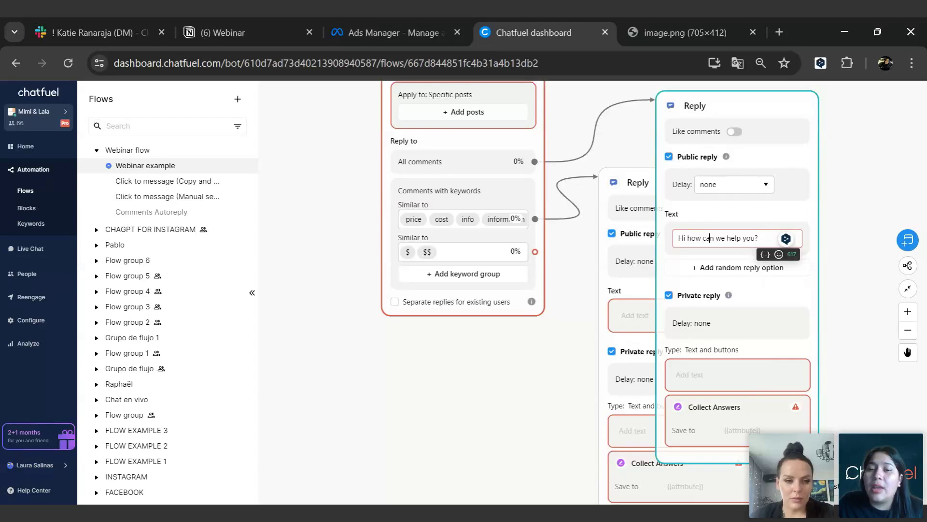
{"action": "left_click", "coordinate": [622, 188]}
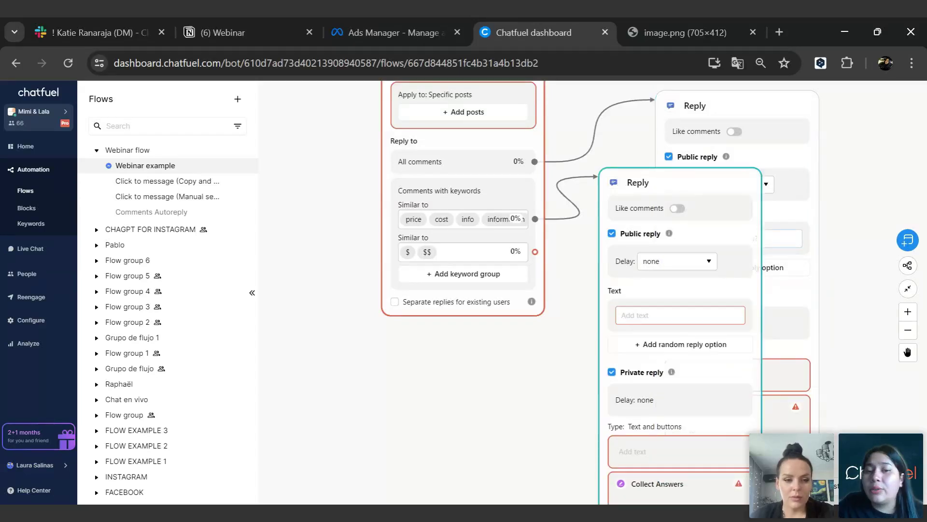
Set the keyword Reply block's public reply text to 'The price is $100 USD'
{"action": "left_click", "coordinate": [652, 315]}
{"action": "type", "text": "The pri"}
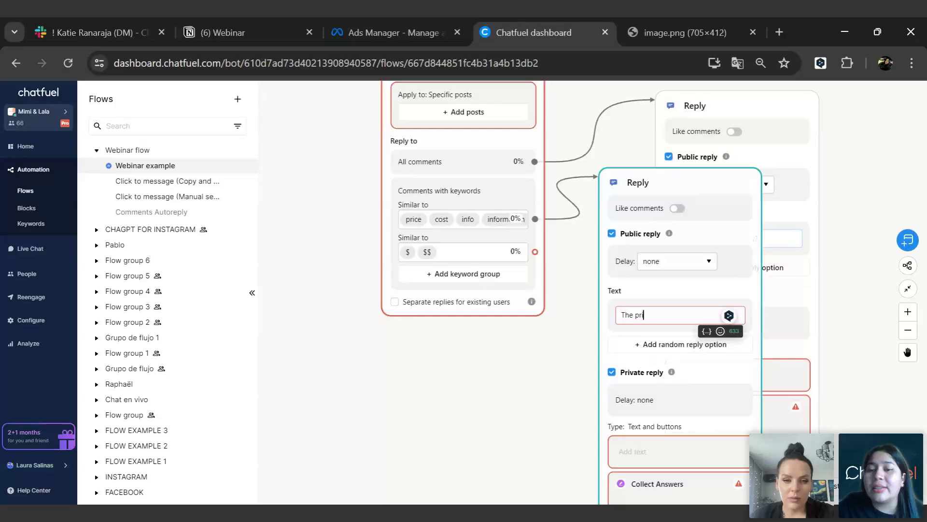
{"action": "type", "text": "ce is $100 USD"}
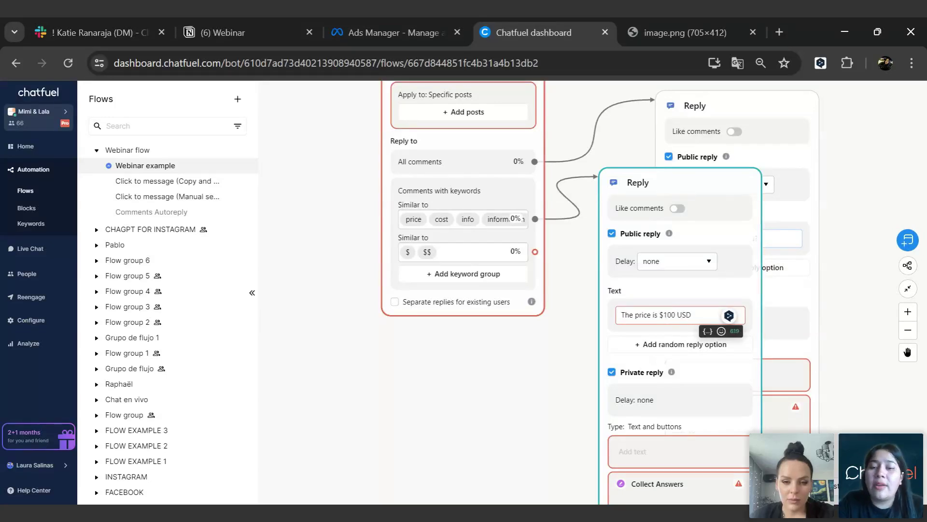
{"action": "left_click", "coordinate": [865, 309]}
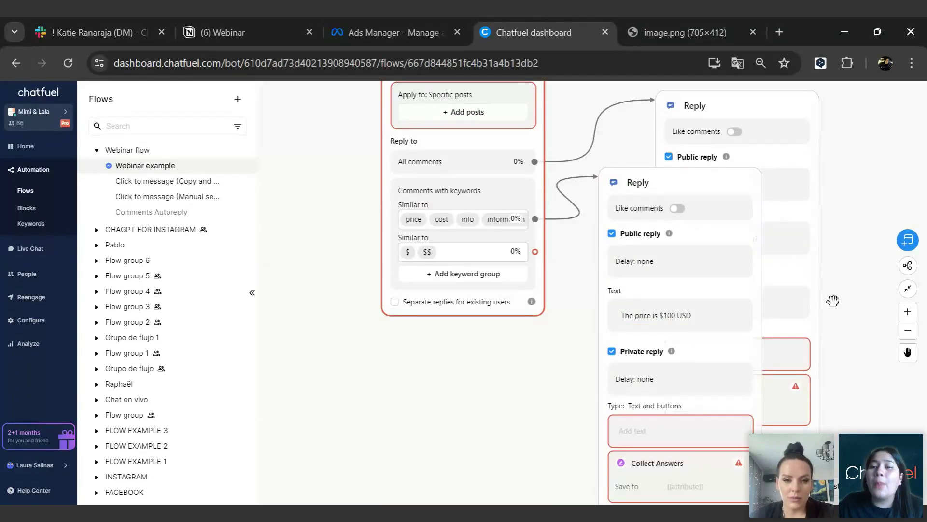
{"action": "left_click_drag", "start_coordinate": [833, 301], "coordinate": [692, 327]}
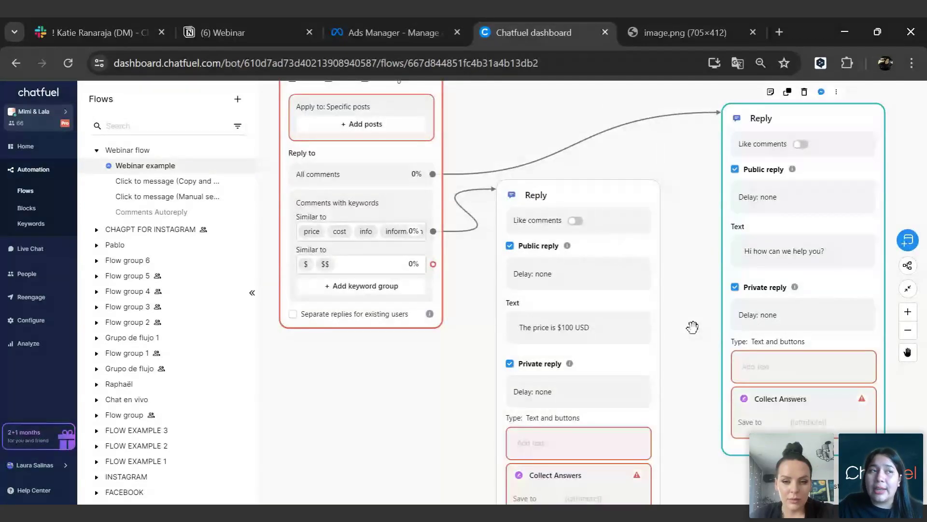
{"action": "scroll", "coordinate": [693, 327], "scroll_direction": "down", "scroll_amount": 1}
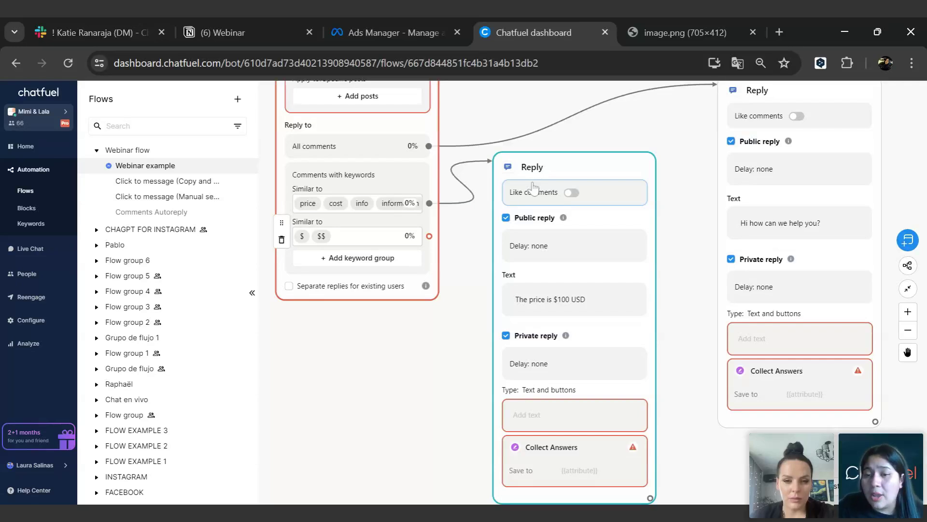
{"action": "scroll", "coordinate": [669, 344], "scroll_direction": "down", "scroll_amount": 2}
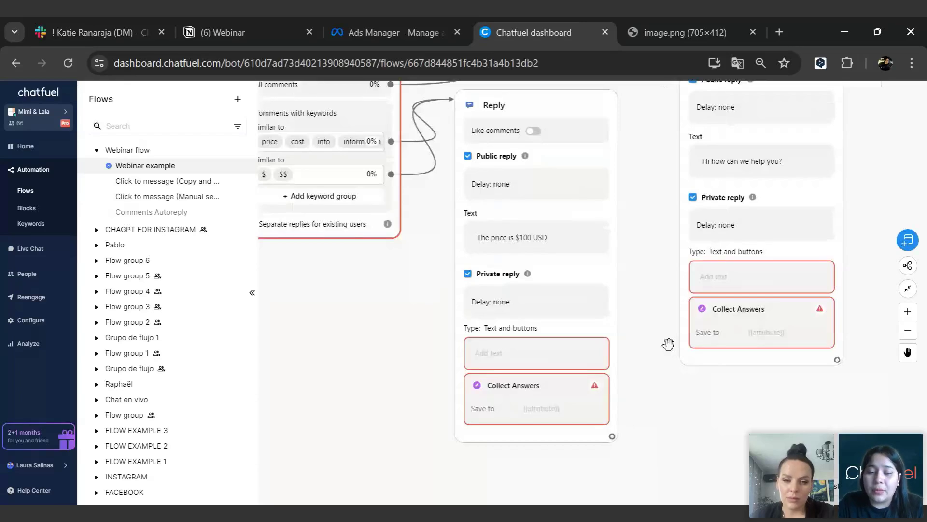
{"action": "left_click", "coordinate": [713, 277]}
Write the All comments private reply: 'Please let us know if you have any additional questions. we are happy to help you.'
{"action": "type", "text": "Please "}
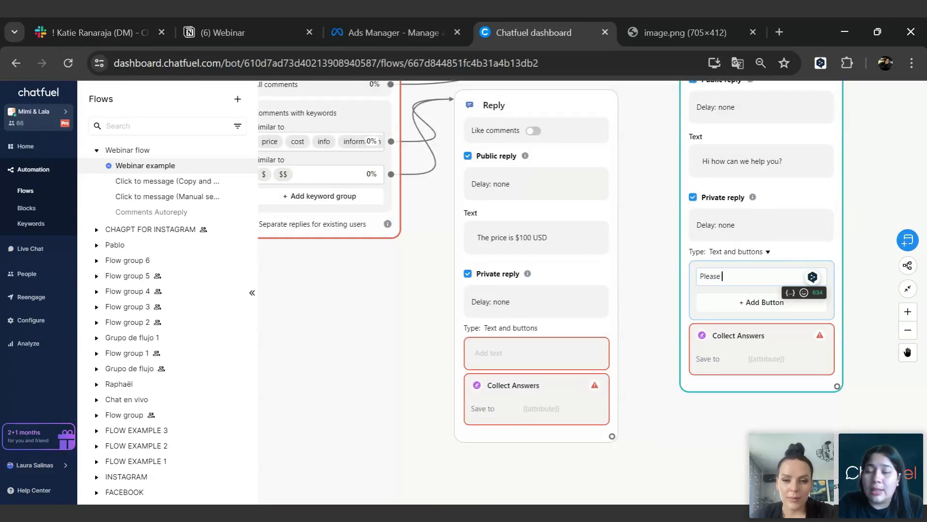
{"action": "type", "text": "let us know if you"}
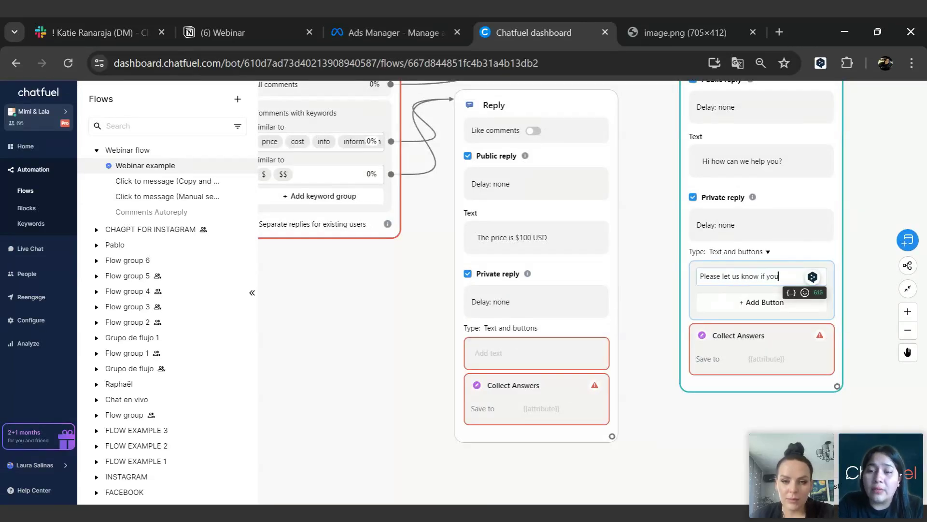
{"action": "type", "text": " have any add"}
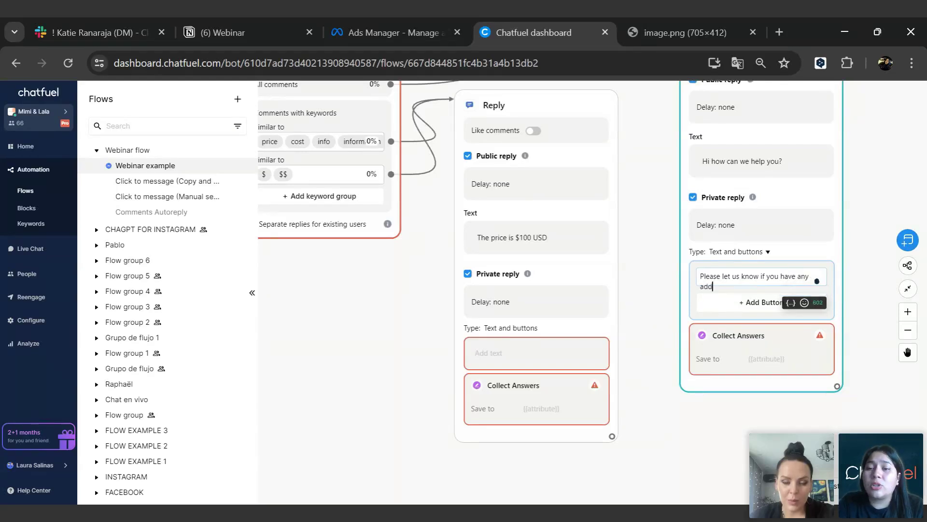
{"action": "type", "text": "itional questions. we a"}
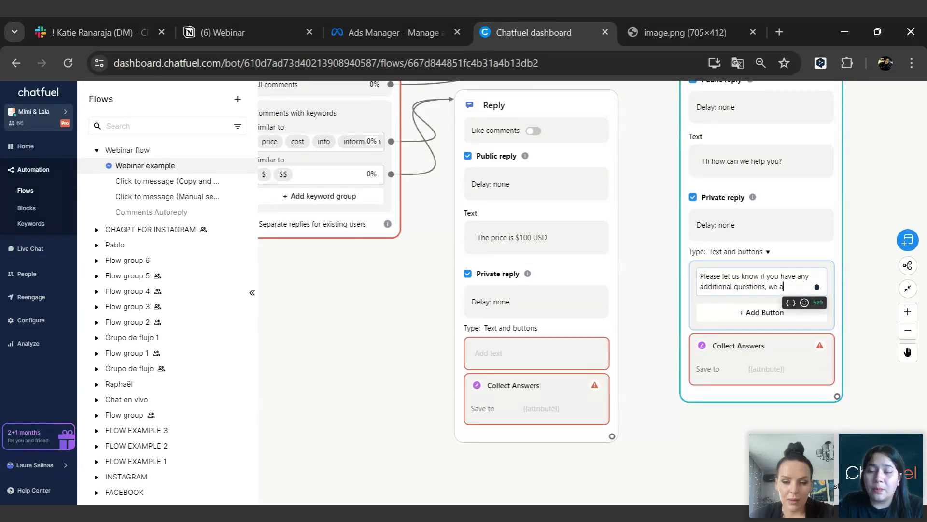
{"action": "type", "text": "re happy"}
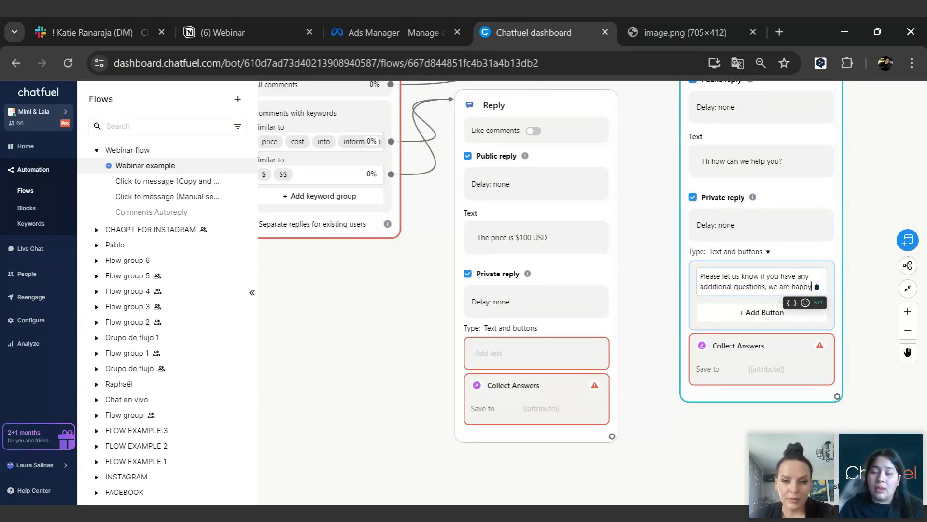
{"action": "type", "text": " to help you."}
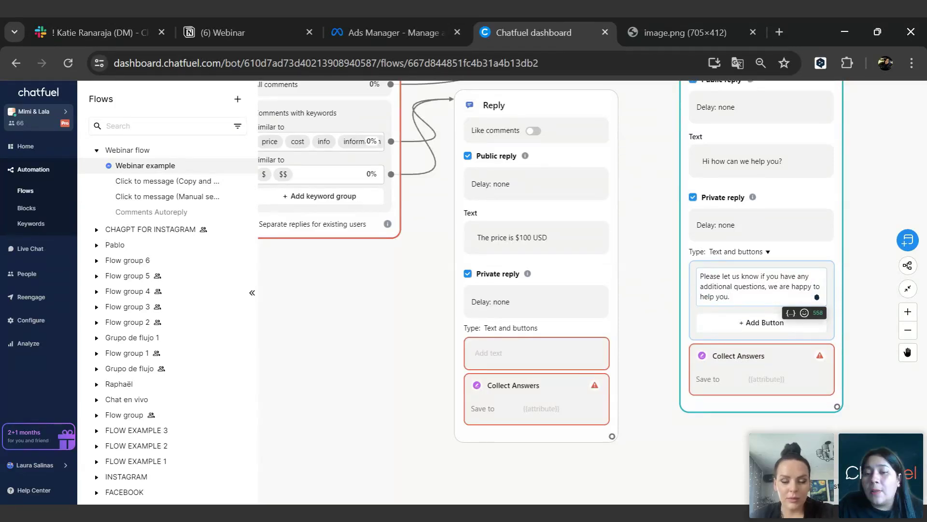
{"action": "left_click", "coordinate": [651, 345]}
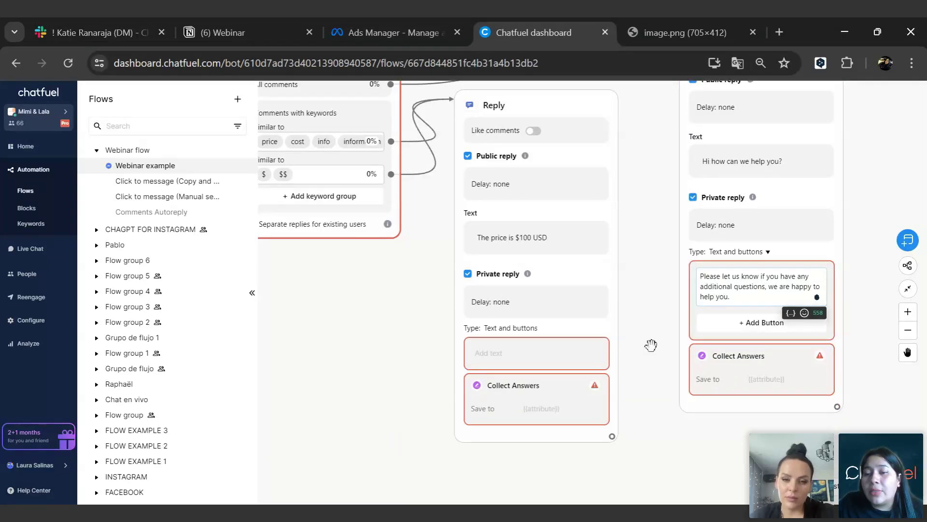
{"action": "left_click", "coordinate": [739, 296]}
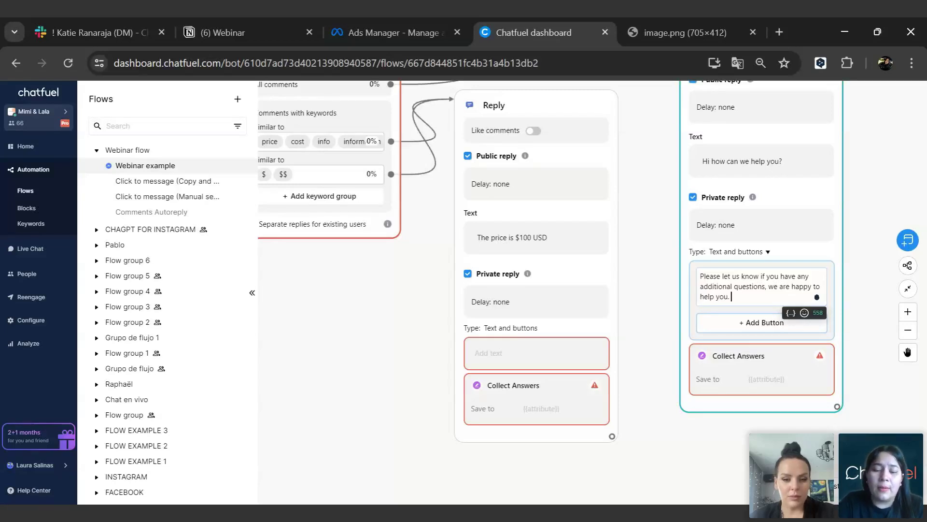
Set the keyword Reply block's private reply to 'Would you like to buy them?'
{"action": "left_click", "coordinate": [536, 352]}
{"action": "type", "text": "Woulñd"}
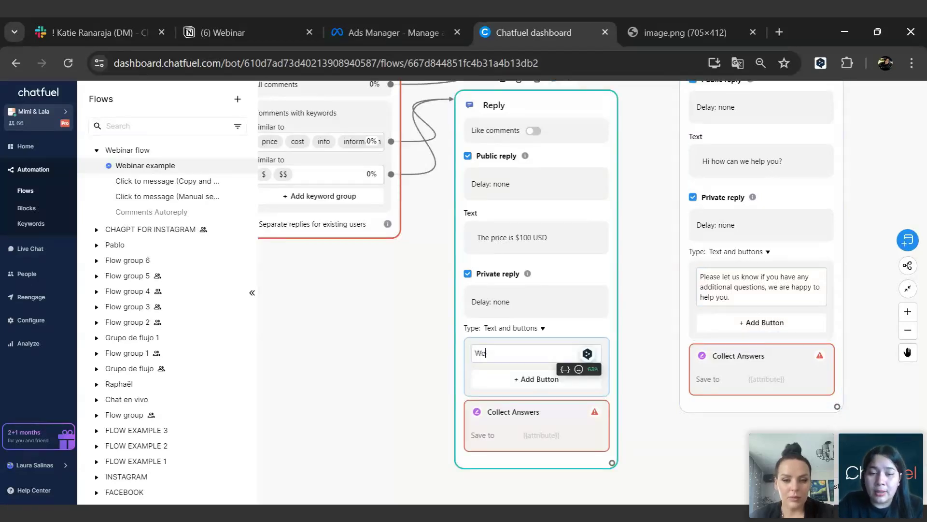
{"action": "key", "text": "BackSpace"}
{"action": "key", "text": "BackSpace"}
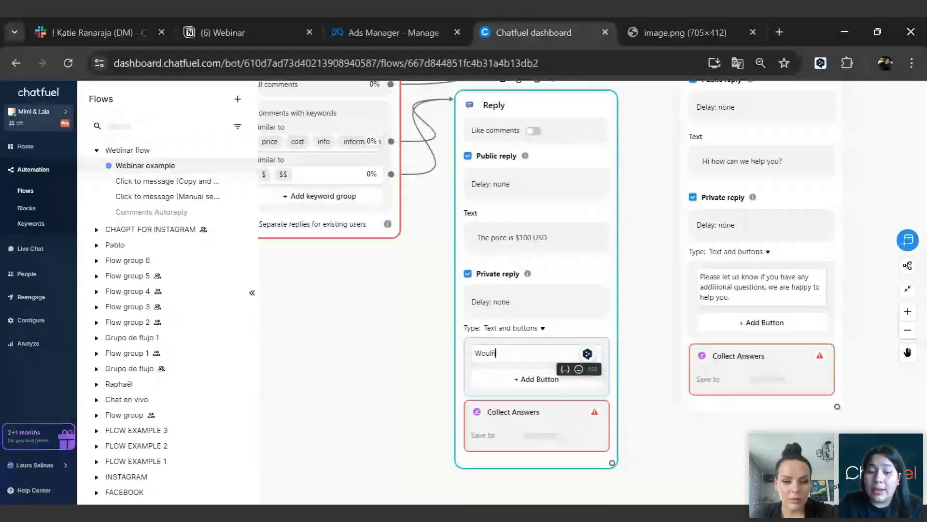
{"action": "type", "text": "d you like "}
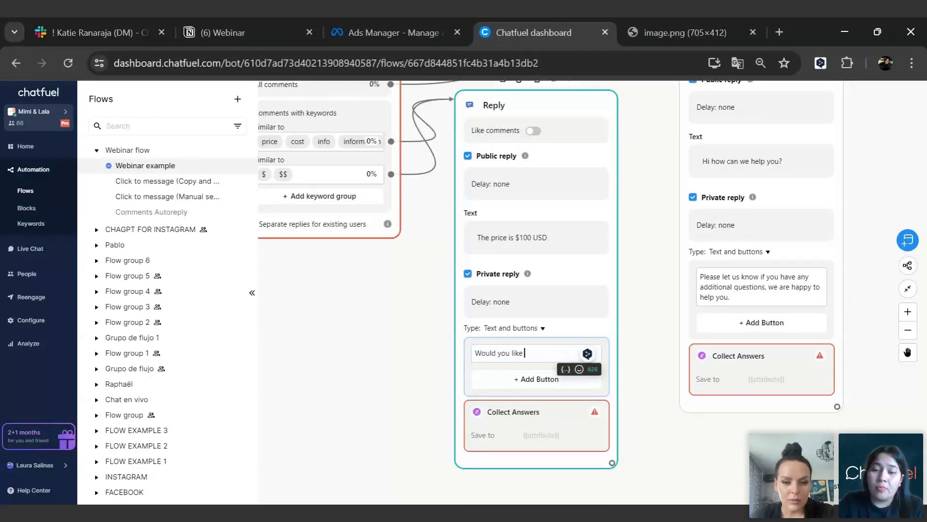
{"action": "type", "text": "to buy them?"}
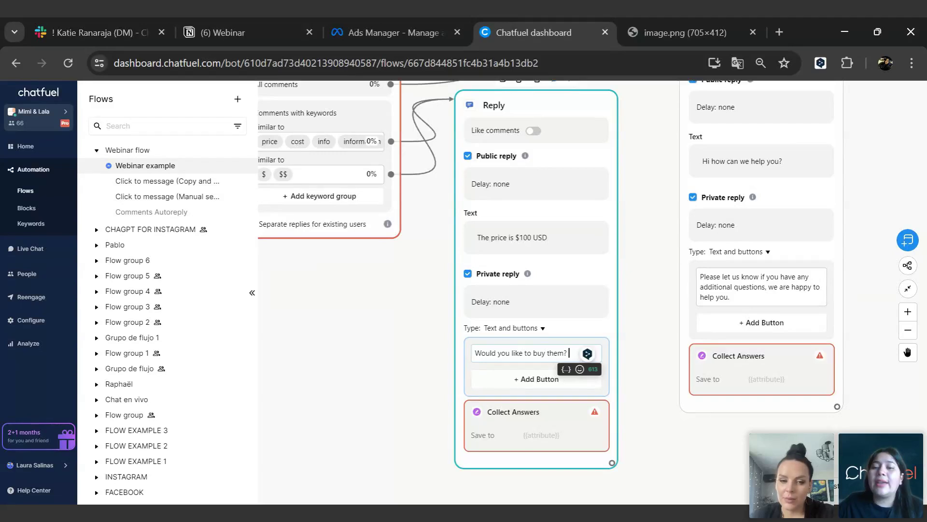
{"action": "left_click", "coordinate": [706, 460]}
{"action": "scroll", "coordinate": [717, 457], "scroll_direction": "right", "scroll_amount": 2}
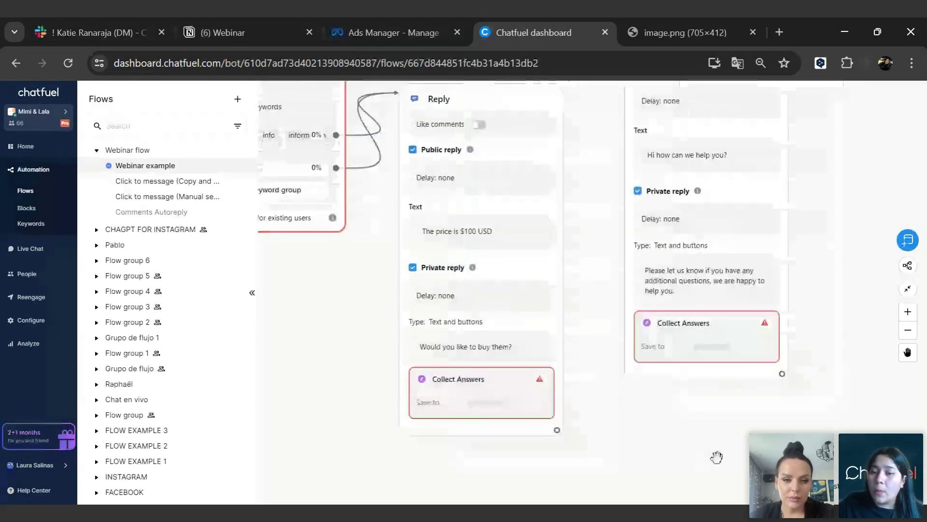
{"action": "scroll", "coordinate": [598, 406], "scroll_direction": "down", "scroll_amount": 3}
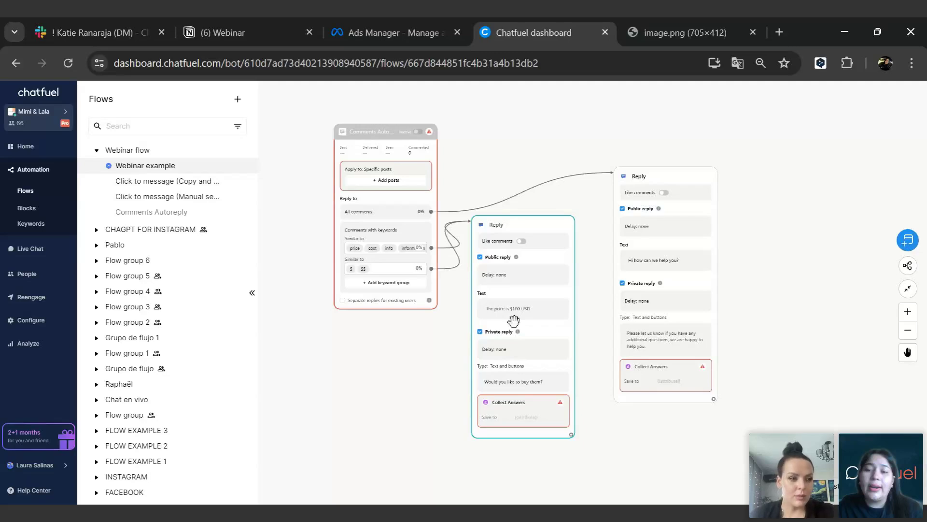
Switch on Like comments in both the keyword Reply block and the All comments Reply block
{"action": "left_click", "coordinate": [480, 256]}
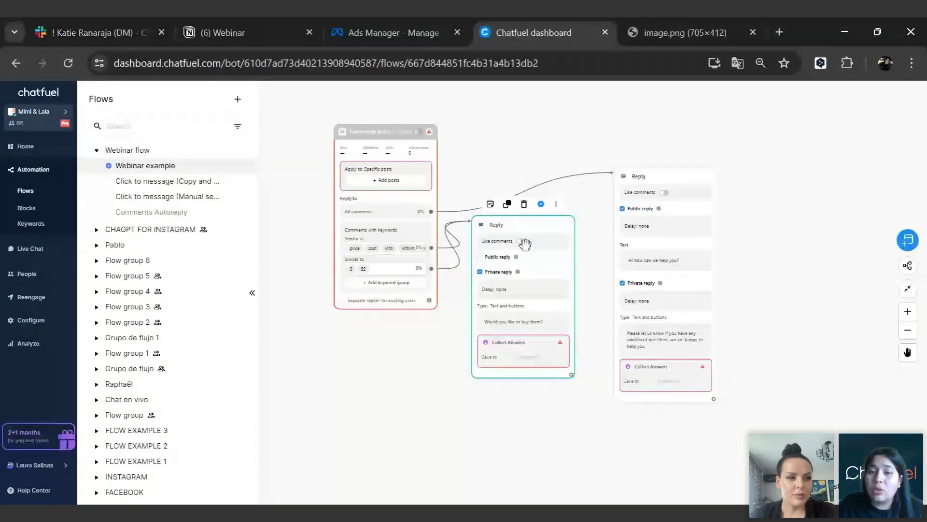
{"action": "scroll", "coordinate": [525, 244], "scroll_direction": "up", "scroll_amount": 5}
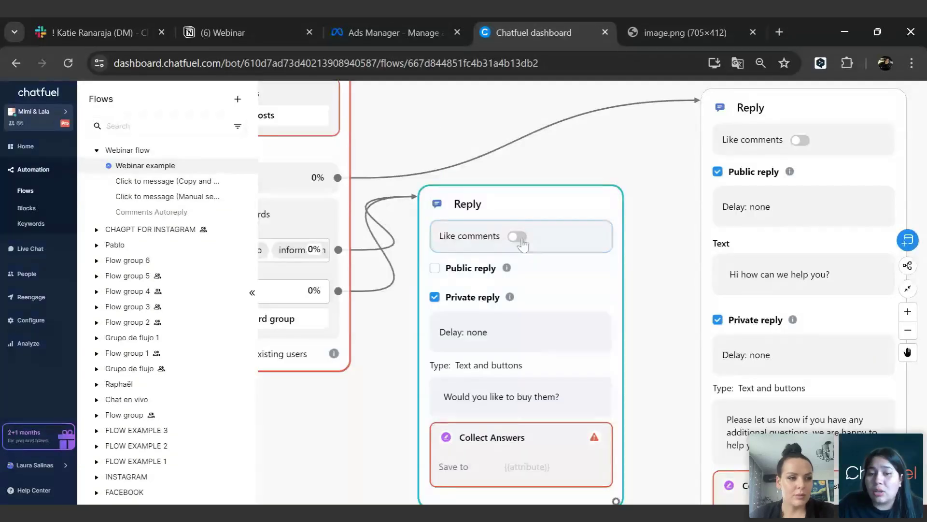
{"action": "left_click", "coordinate": [518, 237]}
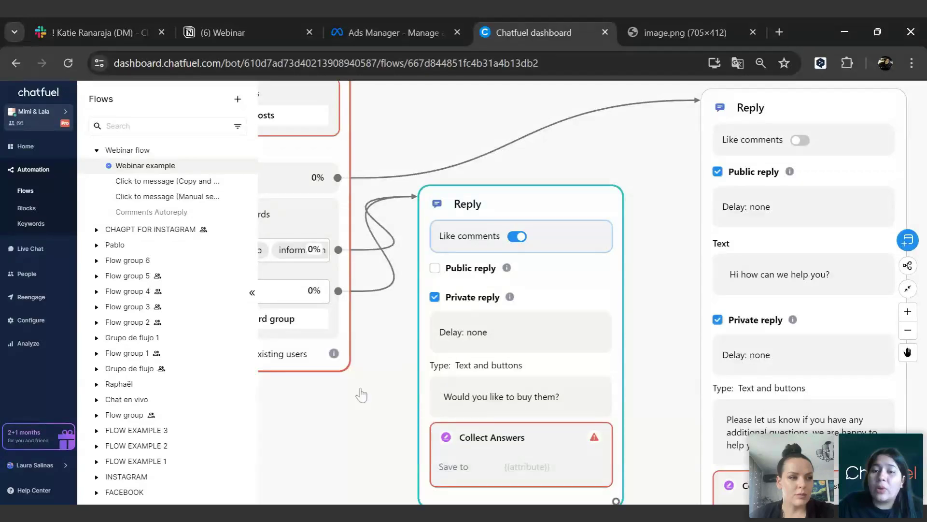
{"action": "left_click", "coordinate": [313, 409]}
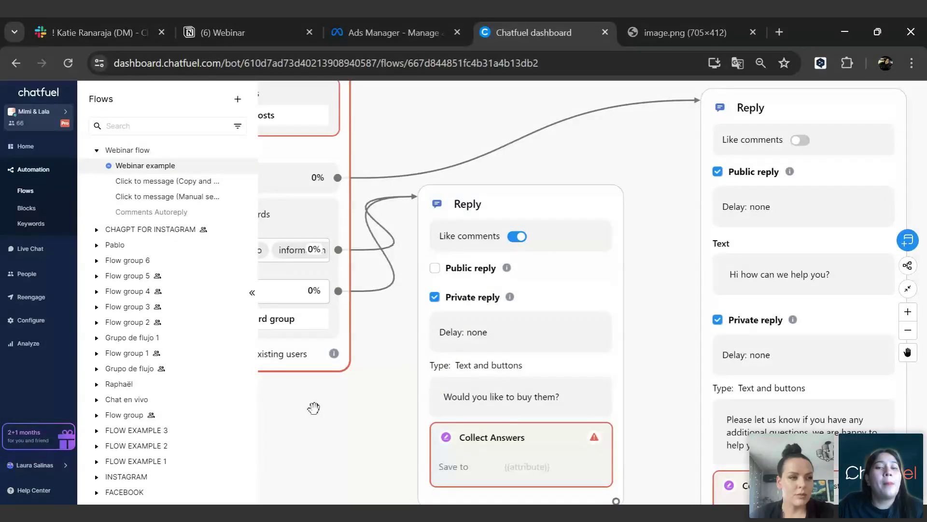
{"action": "left_click", "coordinate": [518, 237]}
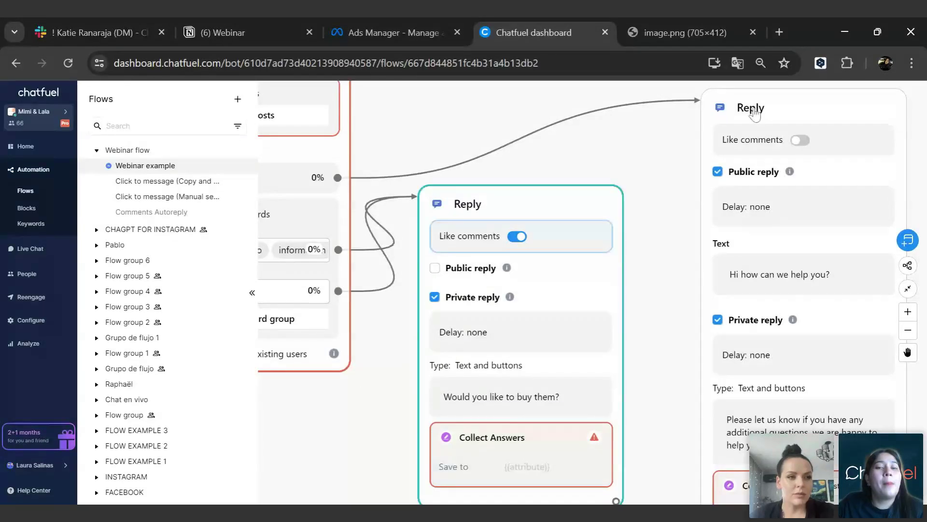
{"action": "left_click", "coordinate": [747, 152]}
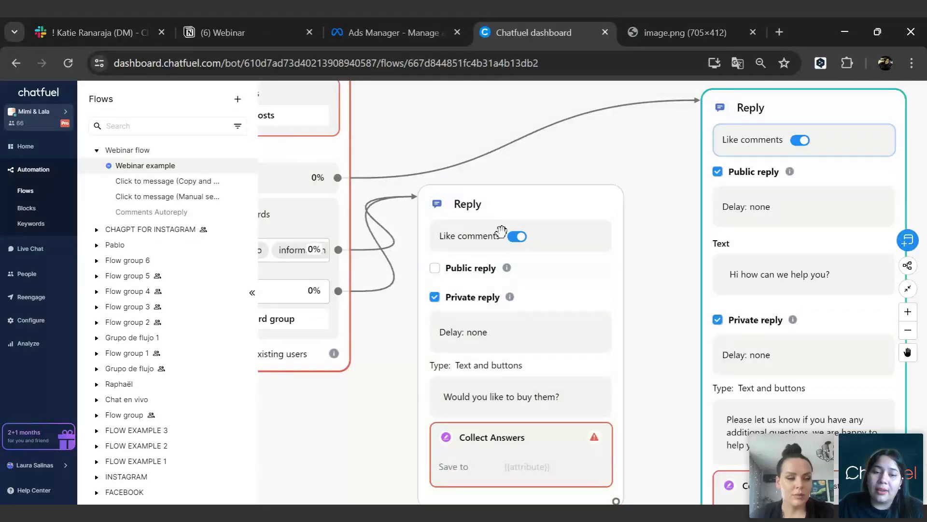
Reconnect the All comments path from the right Reply block to a new Autoreply ChatGPT block
{"action": "scroll", "coordinate": [555, 356], "scroll_direction": "left", "scroll_amount": 5}
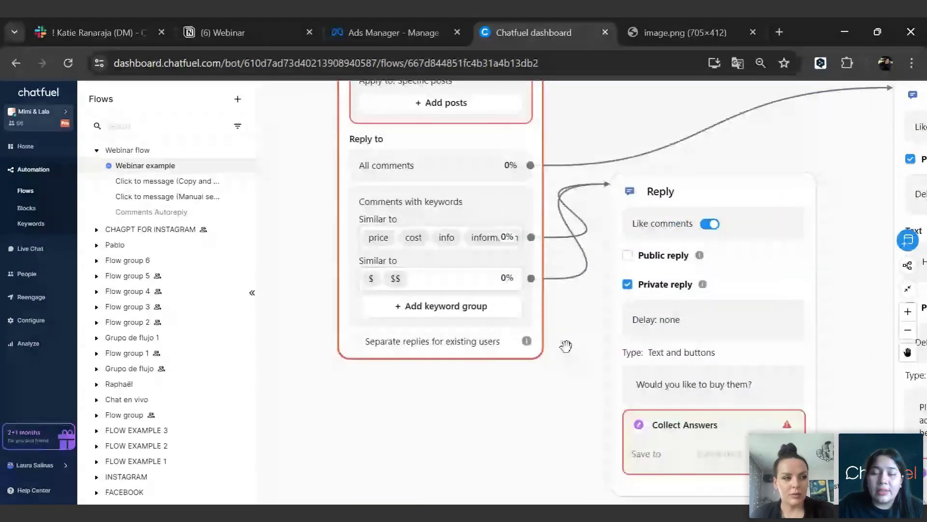
{"action": "scroll", "coordinate": [566, 346], "scroll_direction": "down", "scroll_amount": 3}
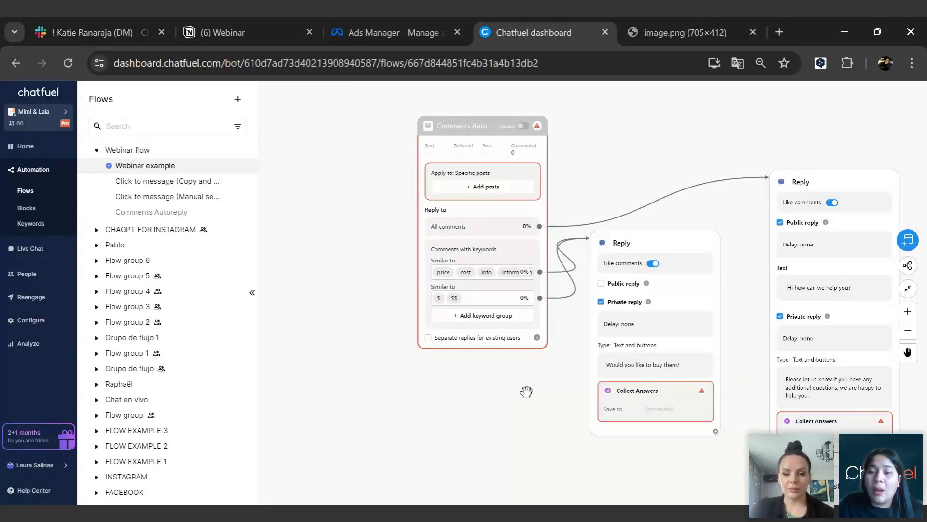
{"action": "scroll", "coordinate": [553, 263], "scroll_direction": "right", "scroll_amount": 3}
{"action": "scroll", "coordinate": [553, 264], "scroll_direction": "up", "scroll_amount": 2}
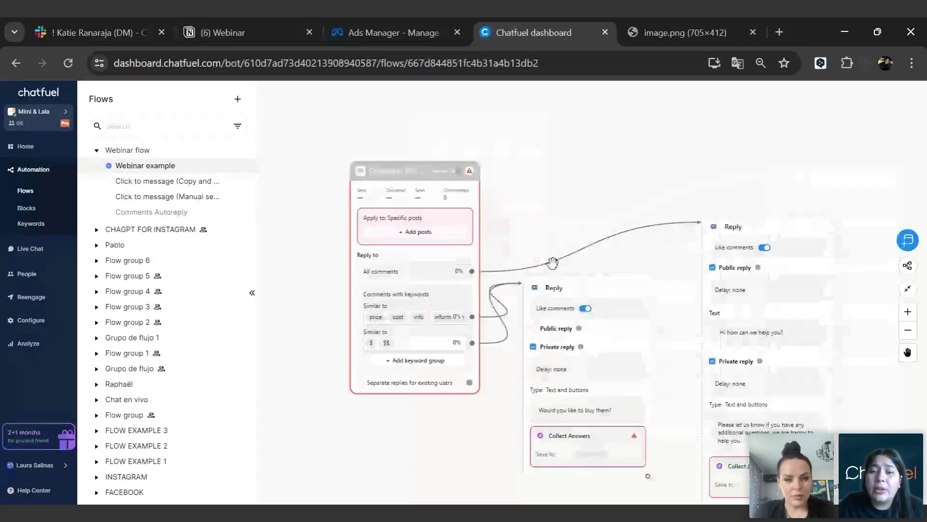
{"action": "left_click_drag", "start_coordinate": [552, 262], "coordinate": [584, 142]}
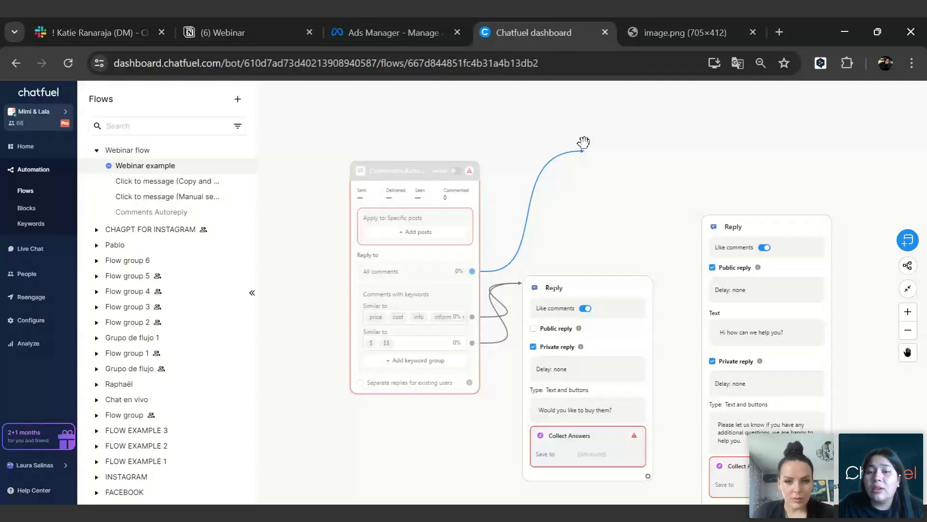
{"action": "left_click_drag", "start_coordinate": [584, 142], "coordinate": [583, 143]}
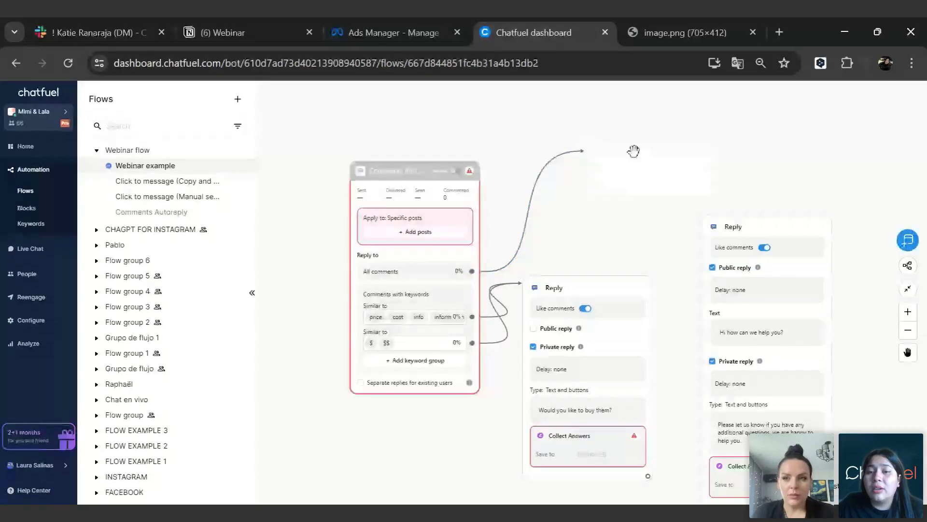
{"action": "left_click", "coordinate": [634, 153]}
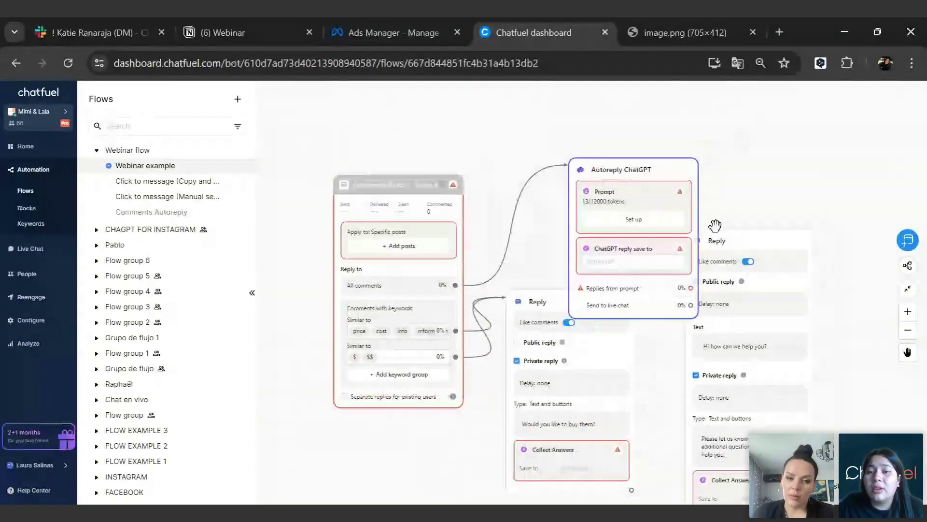
Review the Autoreply ChatGPT prompt intents for Company name, Company phone and Company description
{"action": "scroll", "coordinate": [715, 225], "scroll_direction": "up", "scroll_amount": 5}
{"action": "scroll", "coordinate": [655, 140], "scroll_direction": "up", "scroll_amount": 2}
{"action": "left_click", "coordinate": [655, 140]}
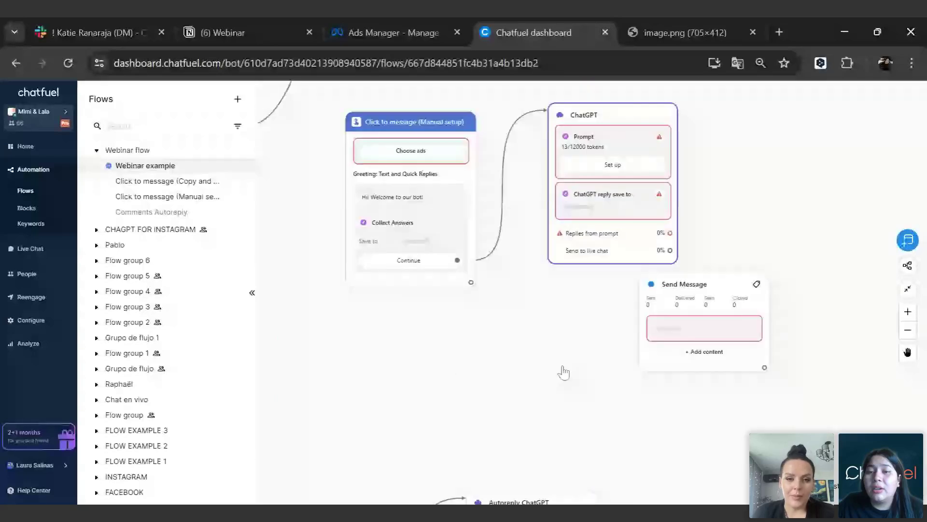
{"action": "scroll", "coordinate": [564, 371], "scroll_direction": "down", "scroll_amount": 5}
{"action": "scroll", "coordinate": [543, 285], "scroll_direction": "down", "scroll_amount": 5}
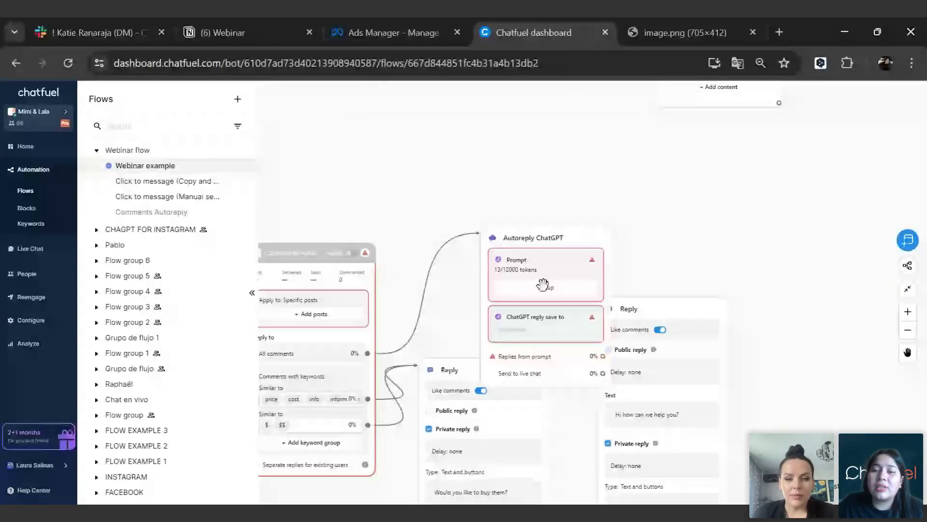
{"action": "left_click", "coordinate": [543, 286]}
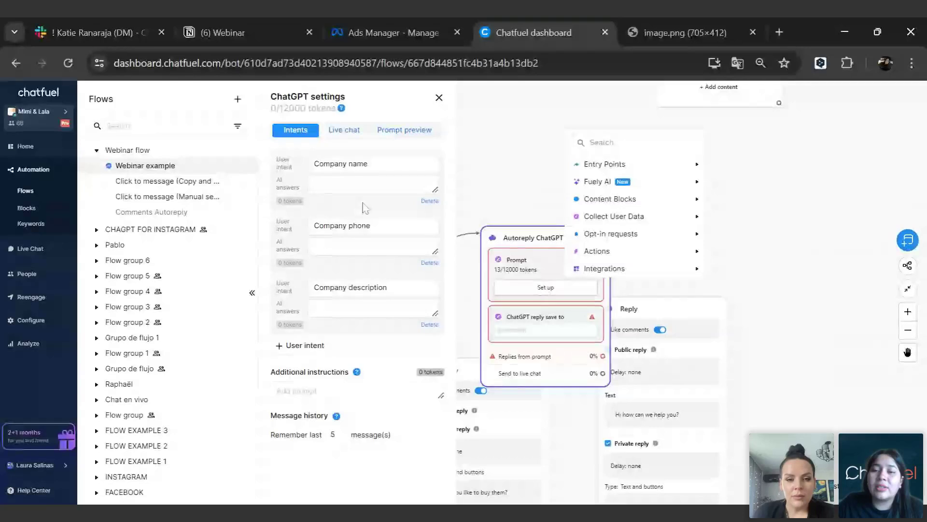
{"action": "left_click", "coordinate": [364, 186]}
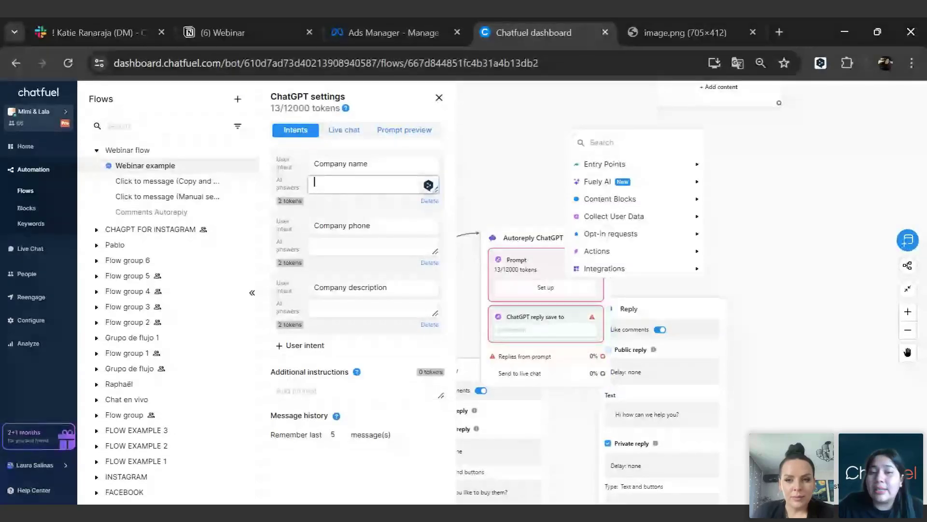
{"action": "left_click", "coordinate": [365, 246]}
{"action": "left_click", "coordinate": [365, 307]}
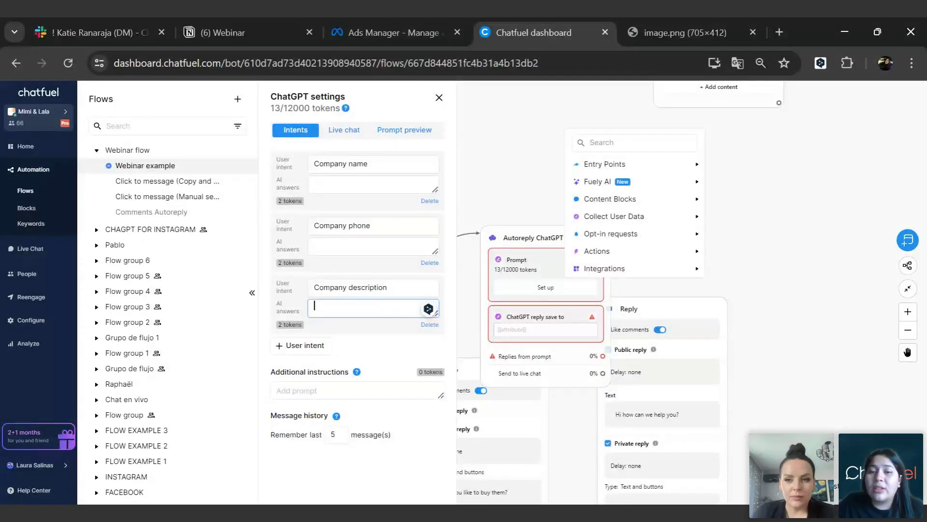
{"action": "left_click", "coordinate": [341, 390]}
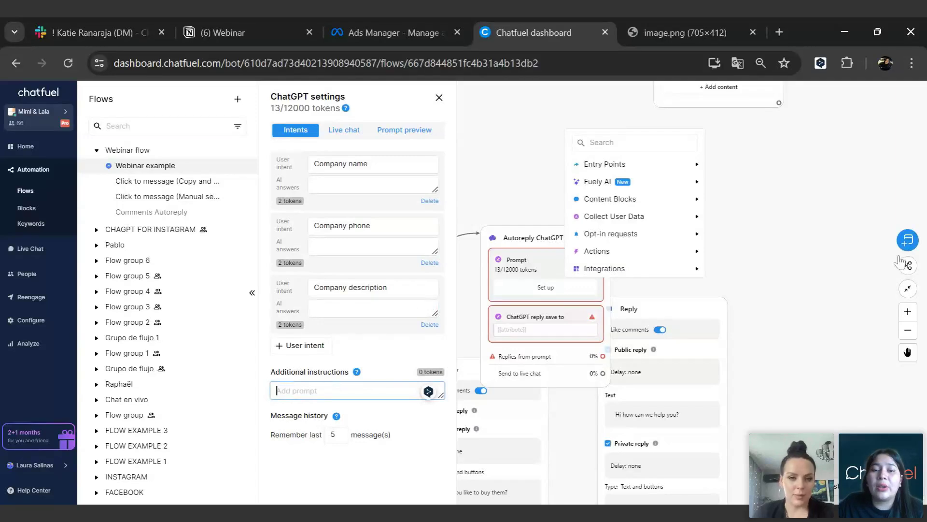
{"action": "left_click_drag", "start_coordinate": [712, 264], "coordinate": [739, 260]}
Move the Autoreply ChatGPT block higher on the canvas
{"action": "left_click_drag", "start_coordinate": [568, 249], "coordinate": [582, 159]}
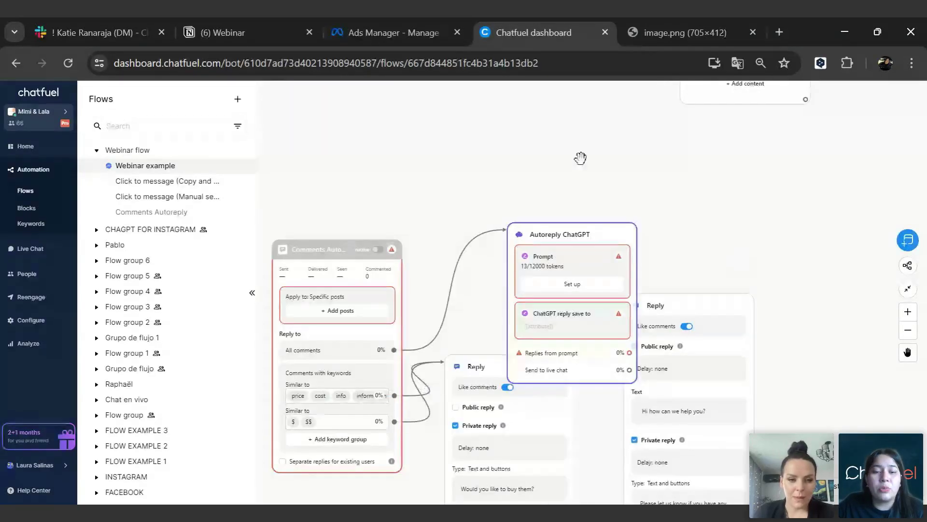
{"action": "scroll", "coordinate": [845, 242], "scroll_direction": "left", "scroll_amount": 5}
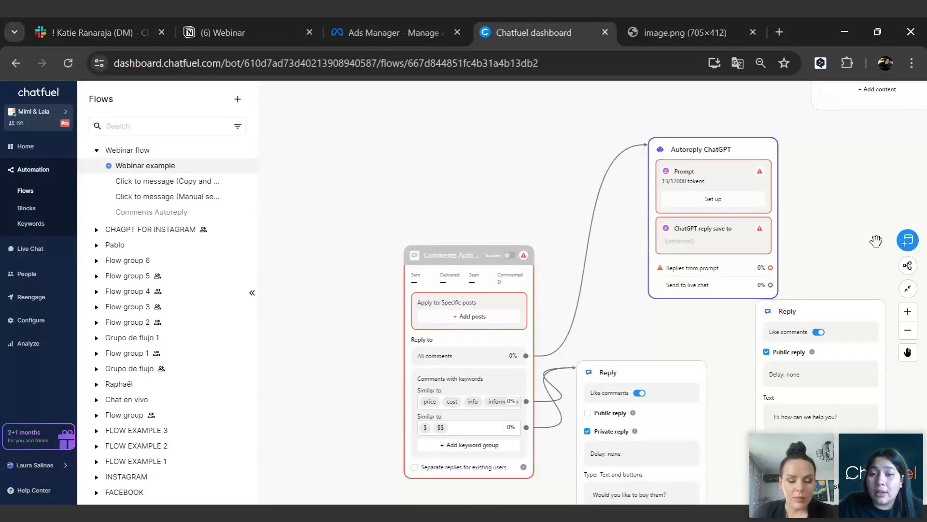
{"action": "scroll", "coordinate": [876, 240], "scroll_direction": "down", "scroll_amount": 3}
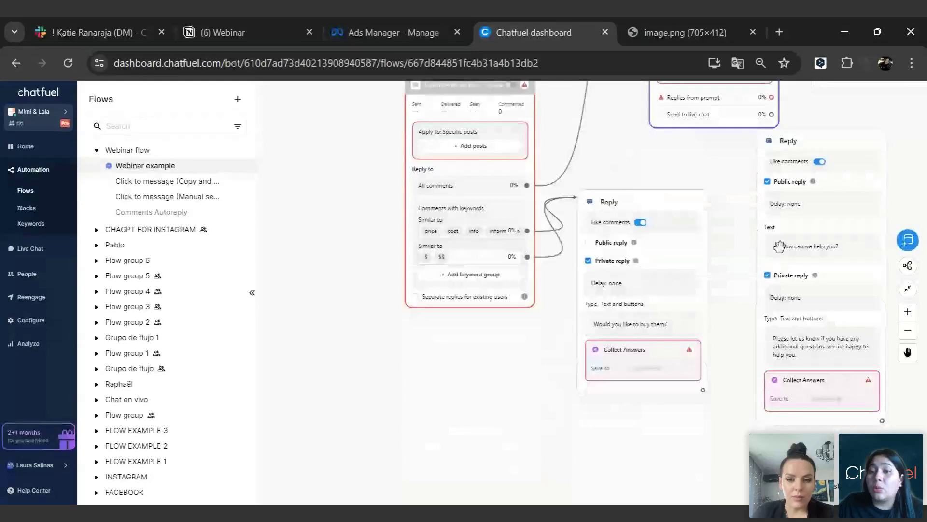
Connect the keyword Reply block onward to a new Text + Buttons content block
{"action": "left_click", "coordinate": [815, 207]}
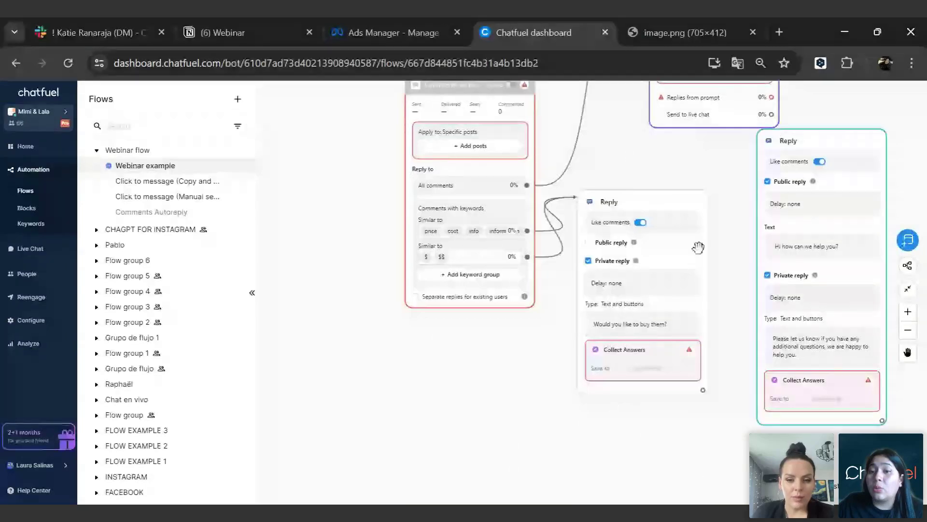
{"action": "left_click", "coordinate": [698, 247]}
{"action": "scroll", "coordinate": [697, 391], "scroll_direction": "right", "scroll_amount": 5}
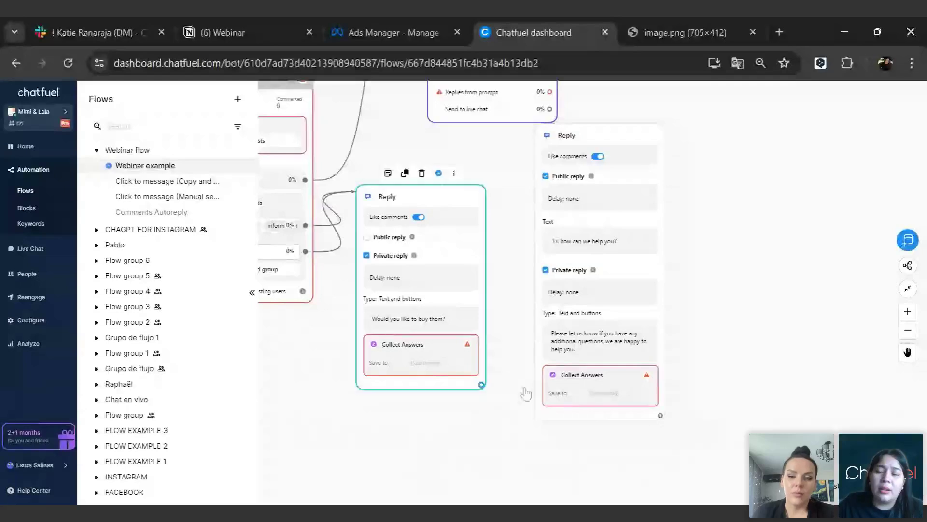
{"action": "left_click", "coordinate": [787, 271]}
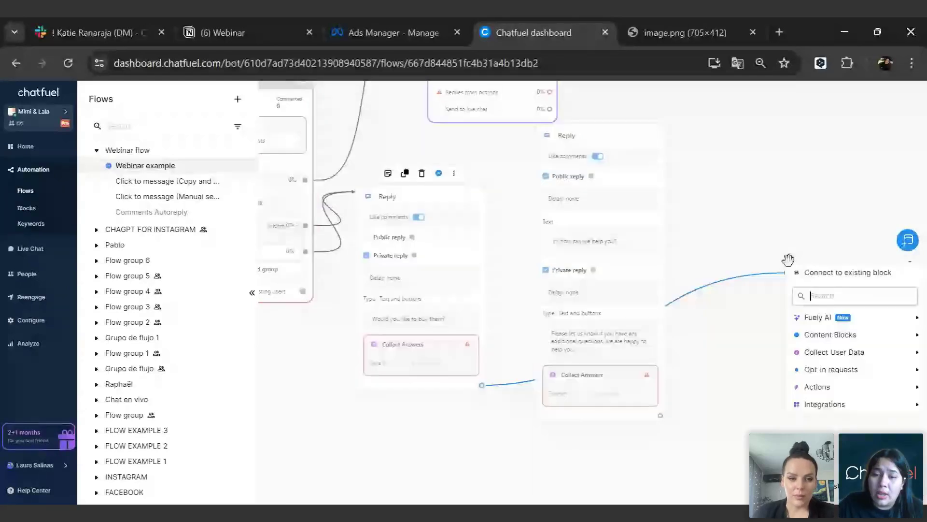
{"action": "mouse_move", "coordinate": [818, 335]}
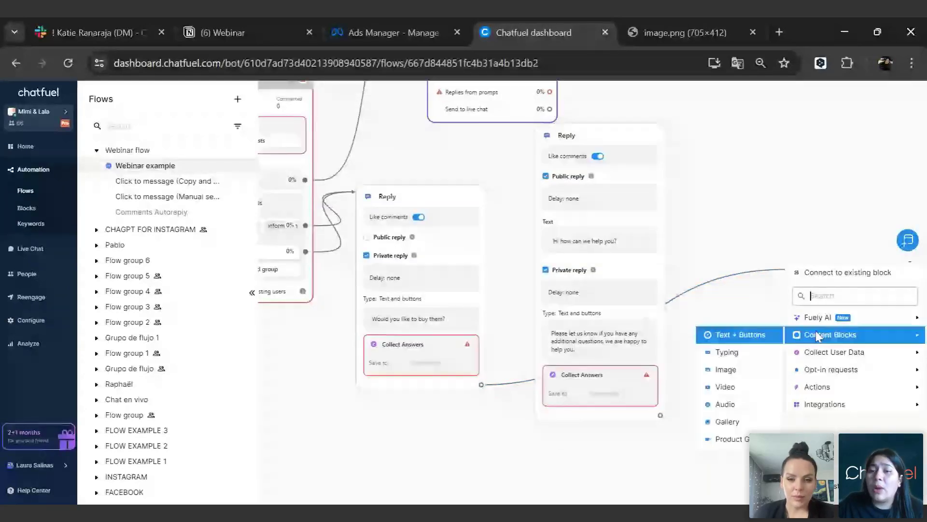
{"action": "left_click", "coordinate": [817, 335]}
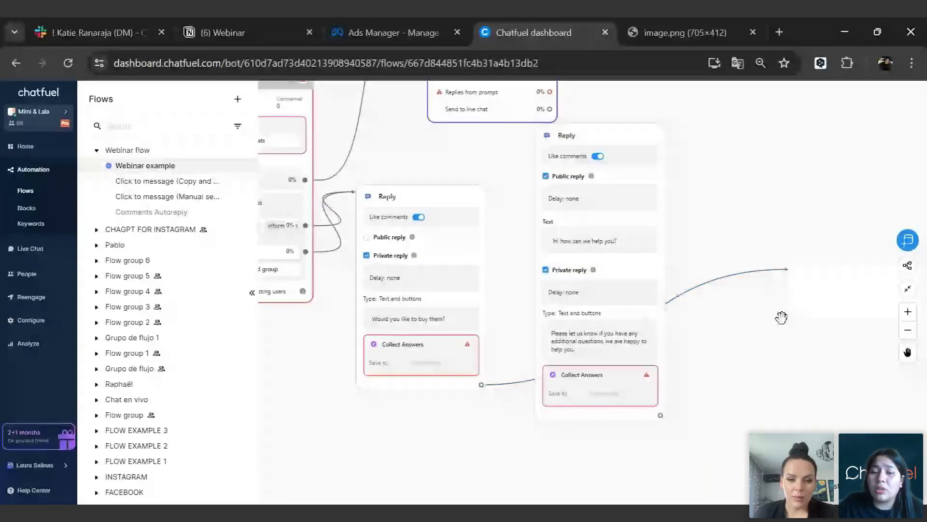